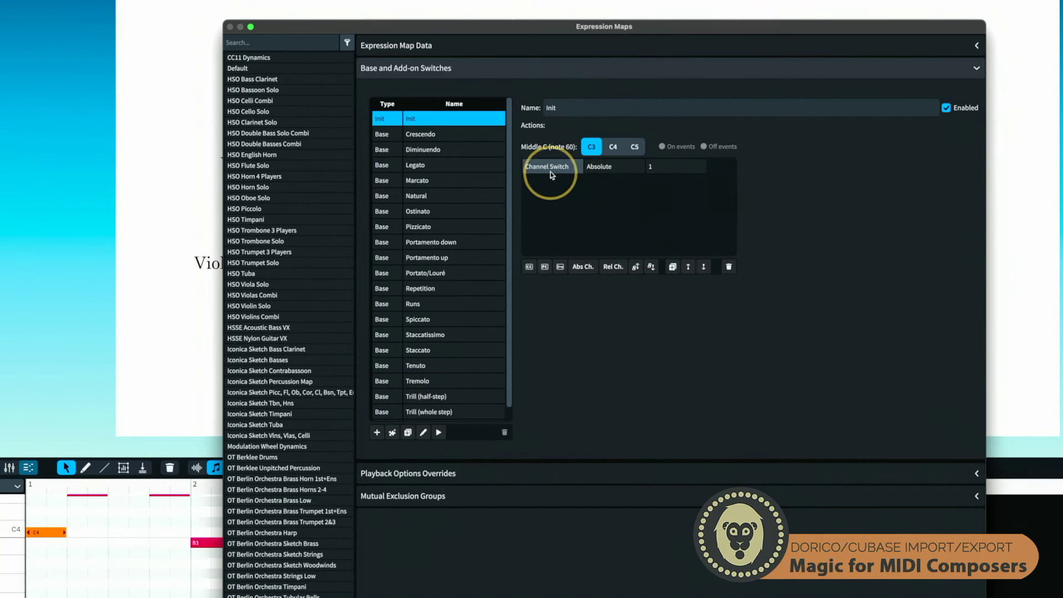
# Examine the channel switch assignments of the Natural, Legato, Staccato and Marcato techniques in the expression map, and close it
pyautogui.click(433, 198)
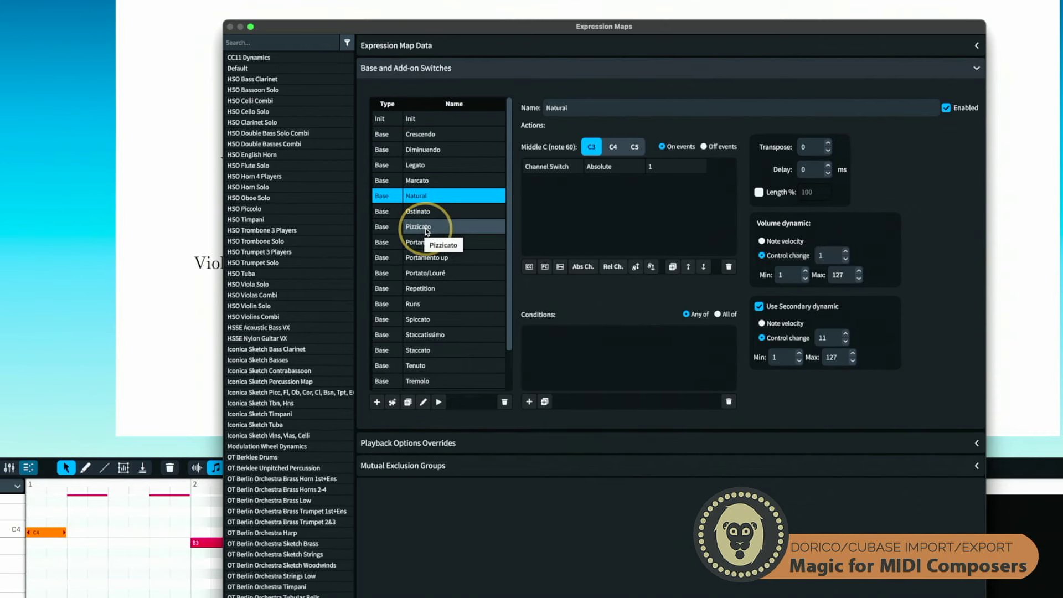
pyautogui.click(430, 166)
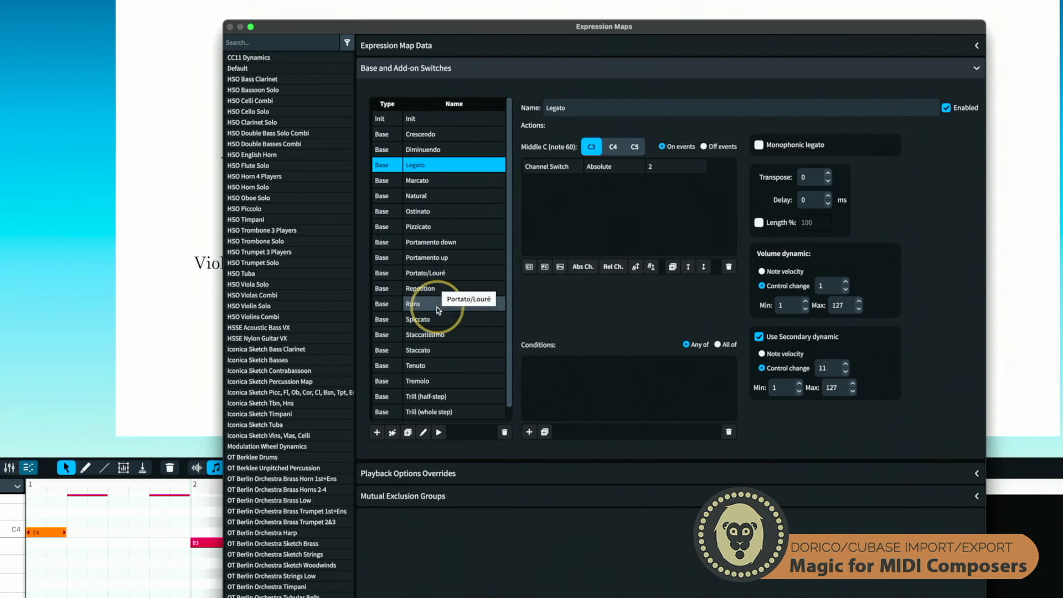
pyautogui.click(432, 351)
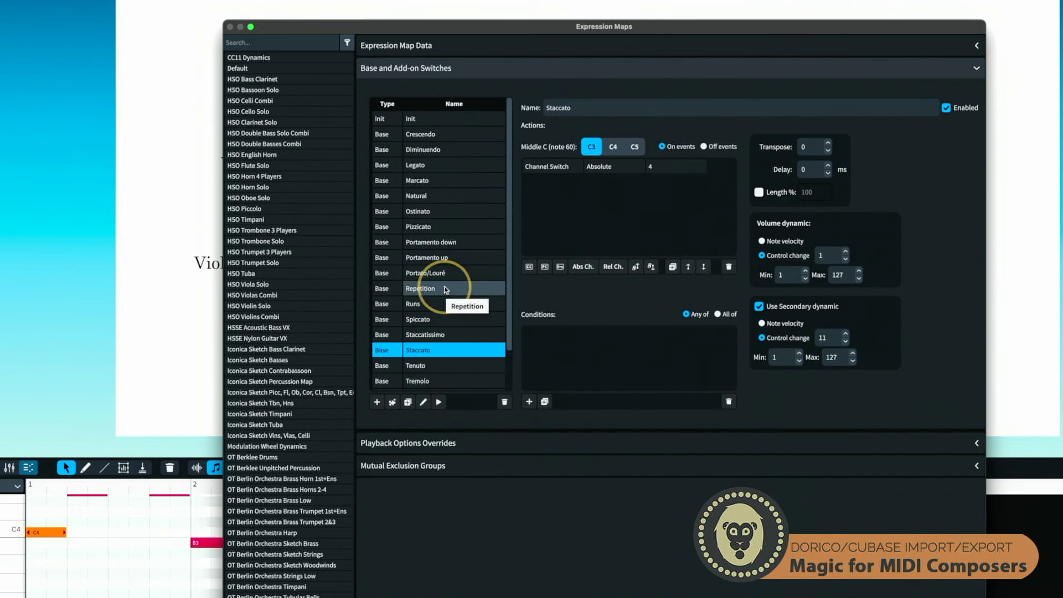
pyautogui.click(437, 181)
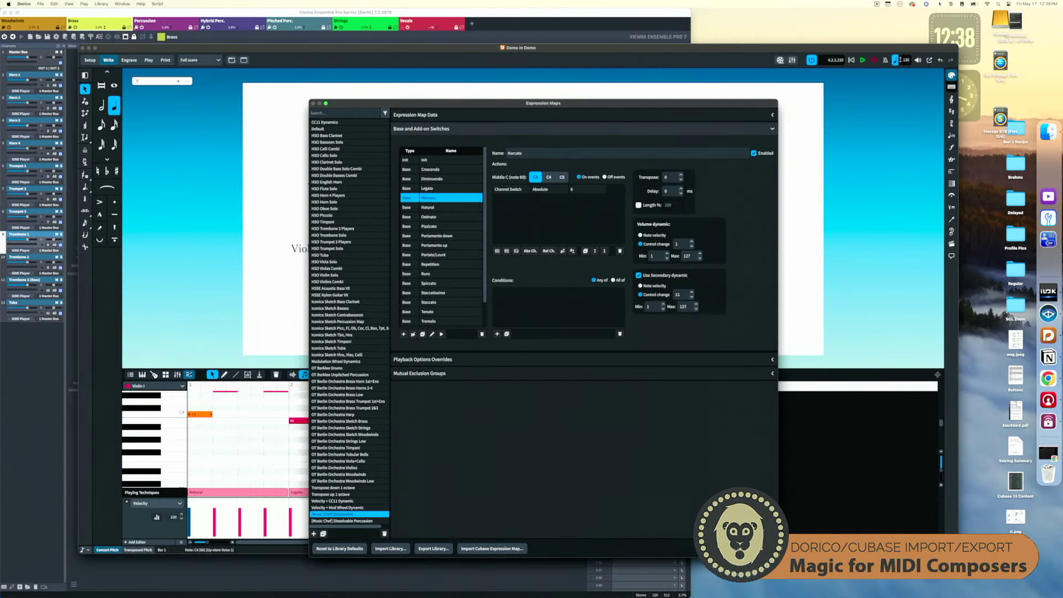
pyautogui.press('Return')
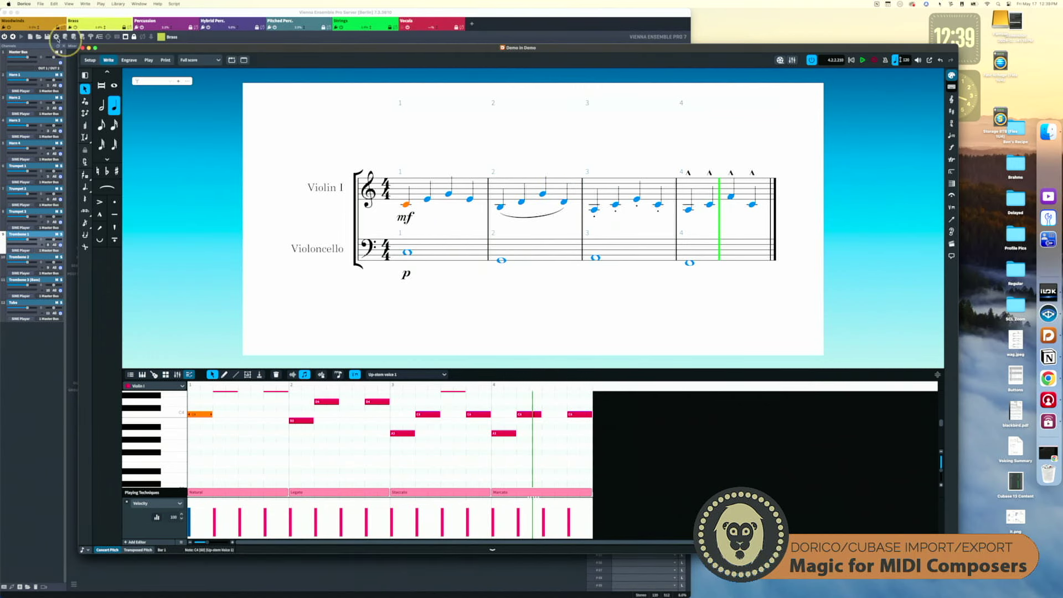
# Export the Demo flow as a MIDI file with a folder for the exported files, overwriting the existing file
pyautogui.click(41, 3)
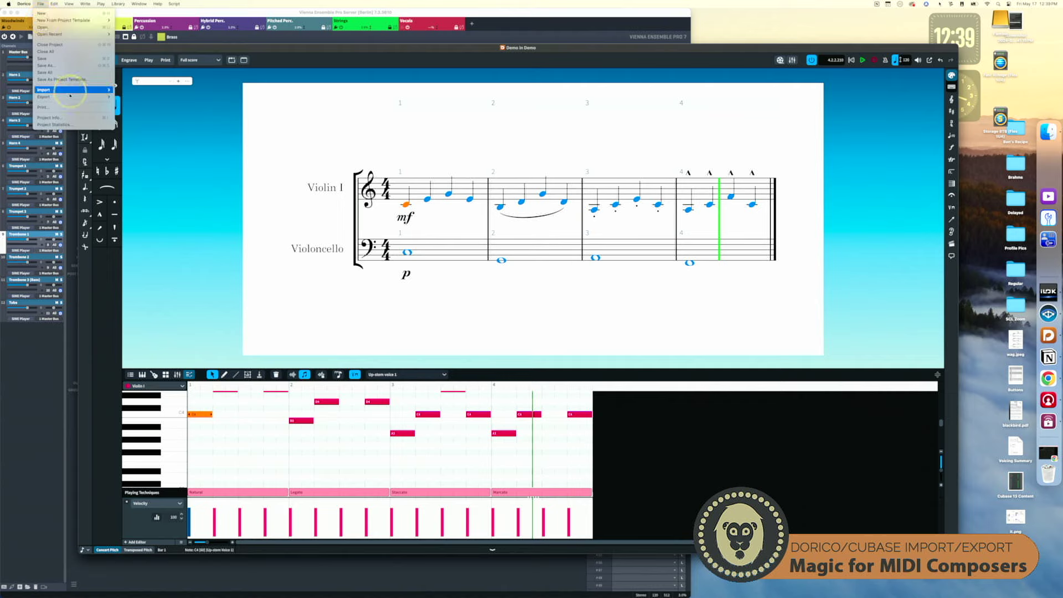
pyautogui.moveTo(65, 90)
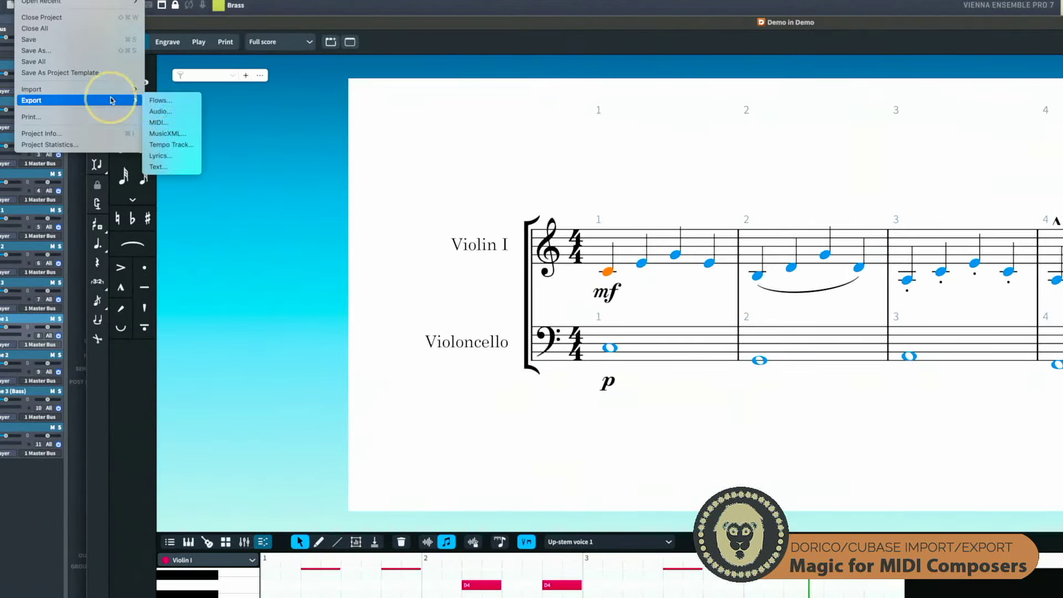
pyautogui.click(164, 126)
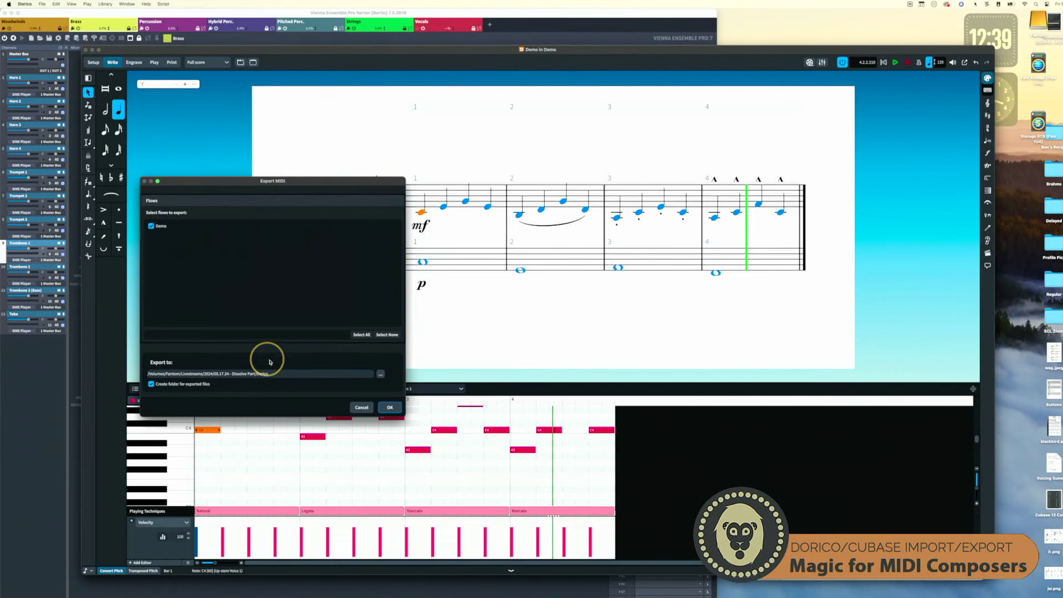
pyautogui.click(391, 407)
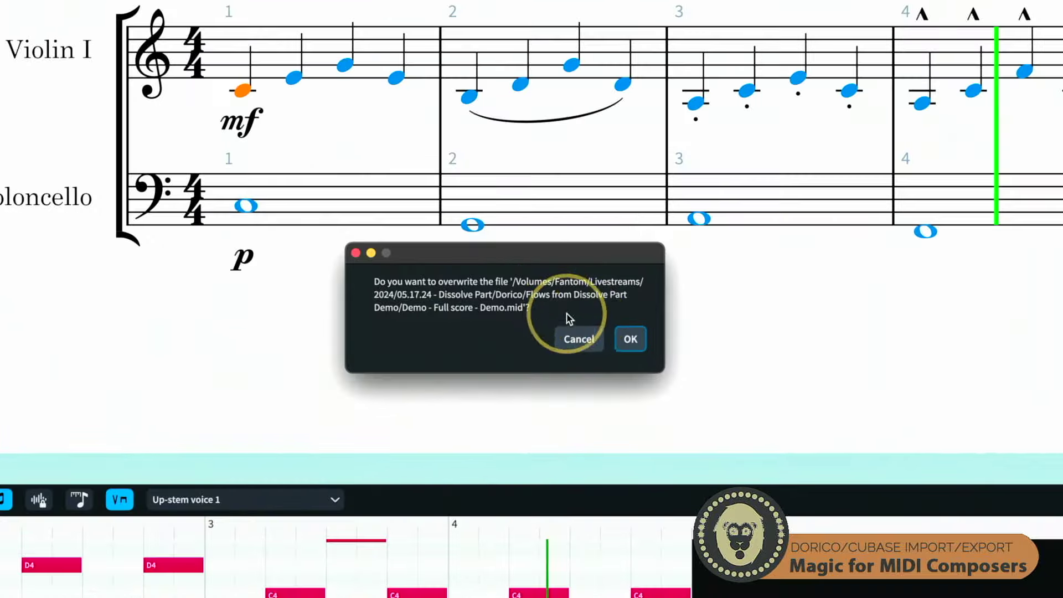
pyautogui.click(630, 339)
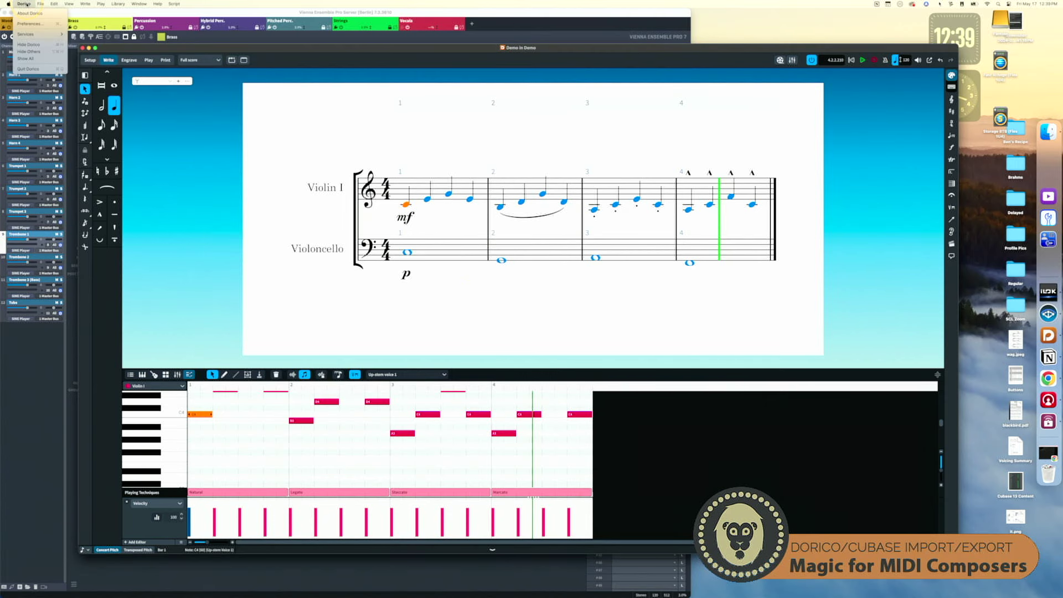
# Leave the Dorico project and switch to the Cubase project hub
pyautogui.click(203, 93)
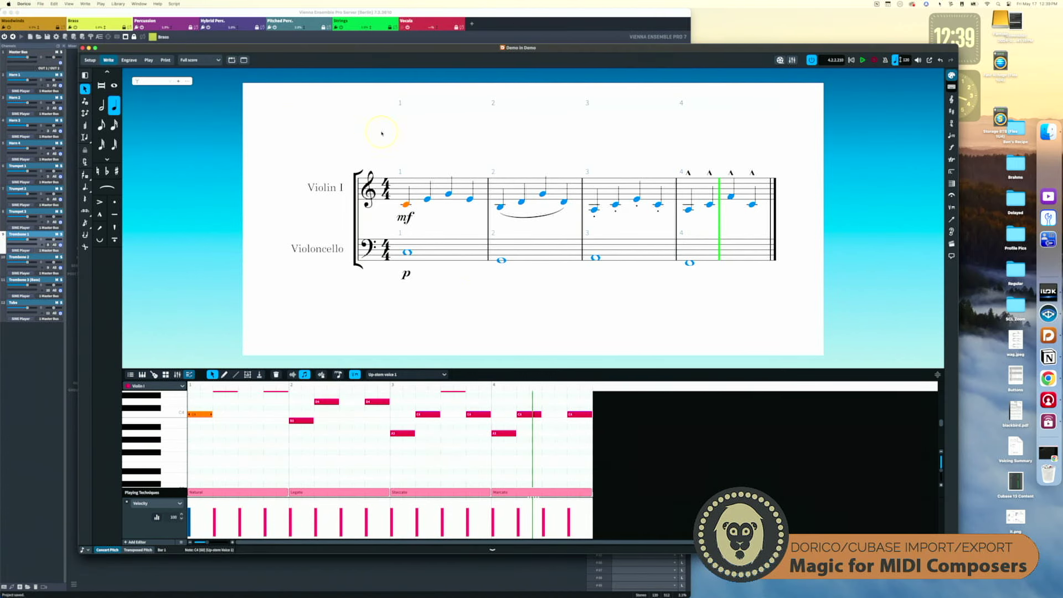
pyautogui.click(158, 39)
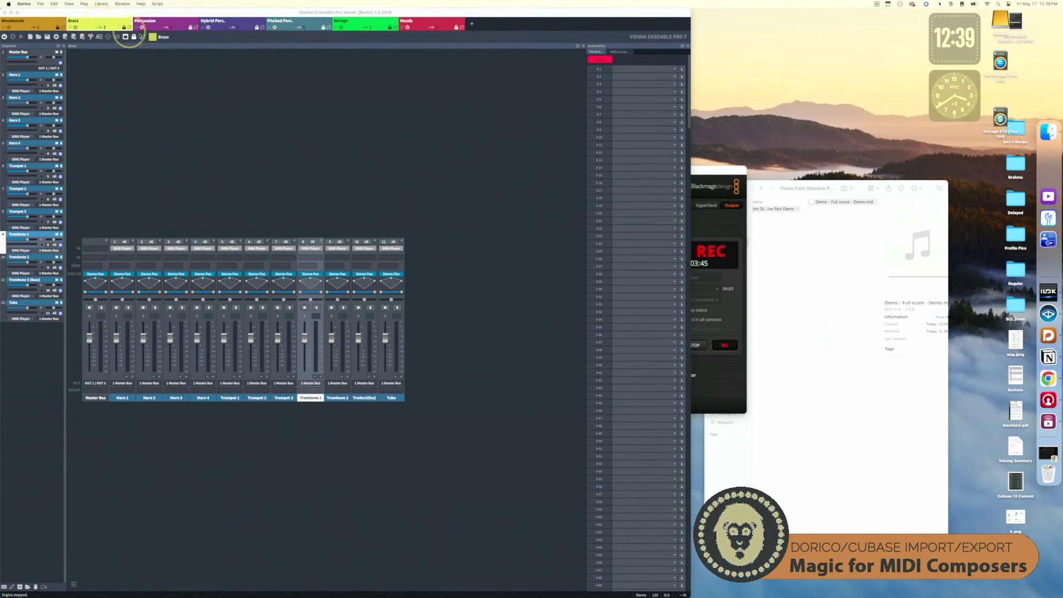
pyautogui.click(102, 12)
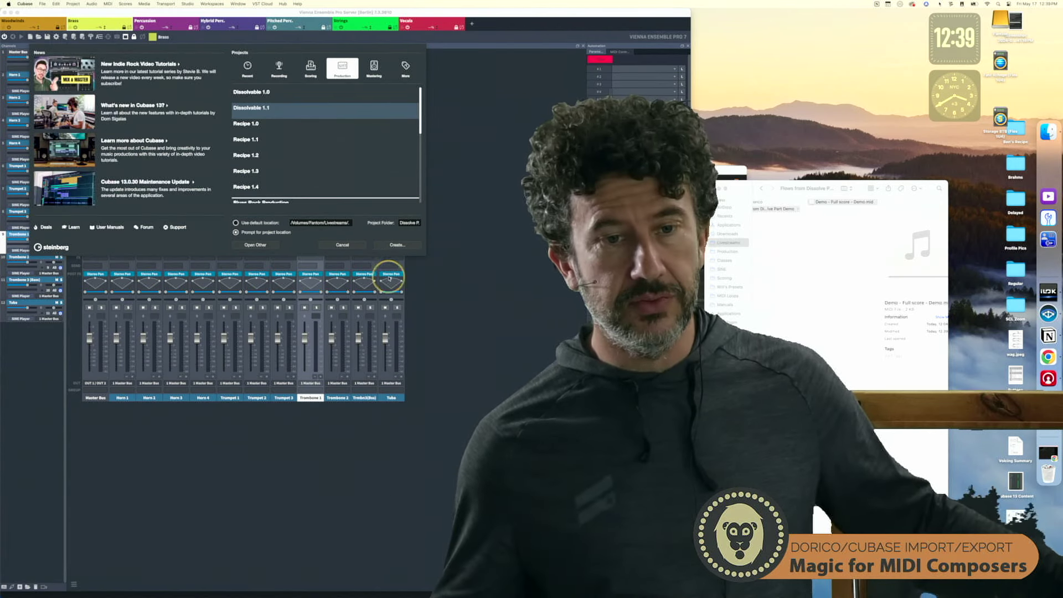
# Create a project from the Dissolvable 1.1 production template in the Cubase folder of 05.17.24 - Dissolve Part
pyautogui.click(248, 69)
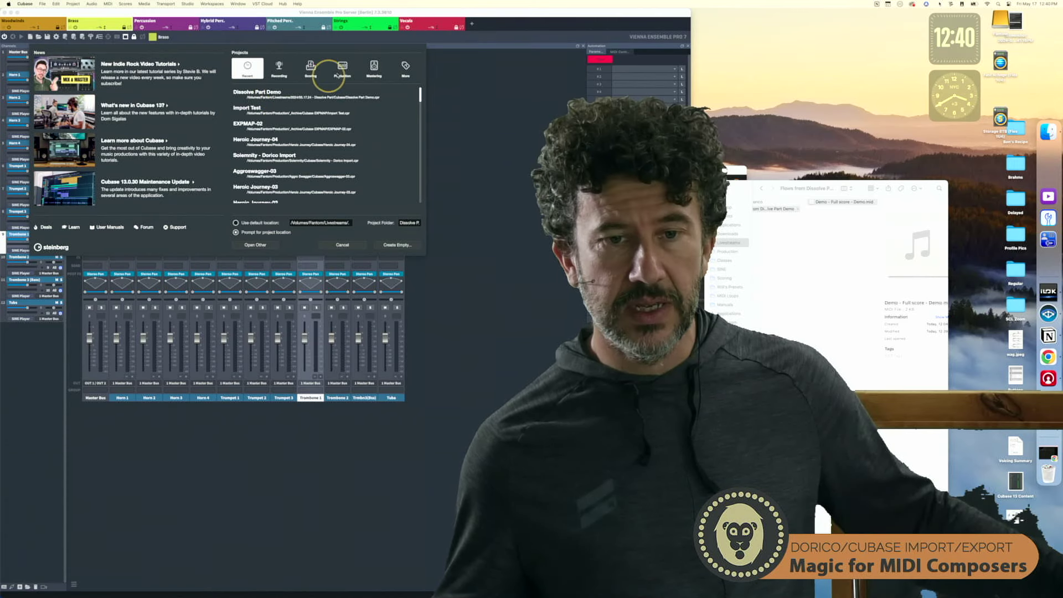
pyautogui.click(346, 65)
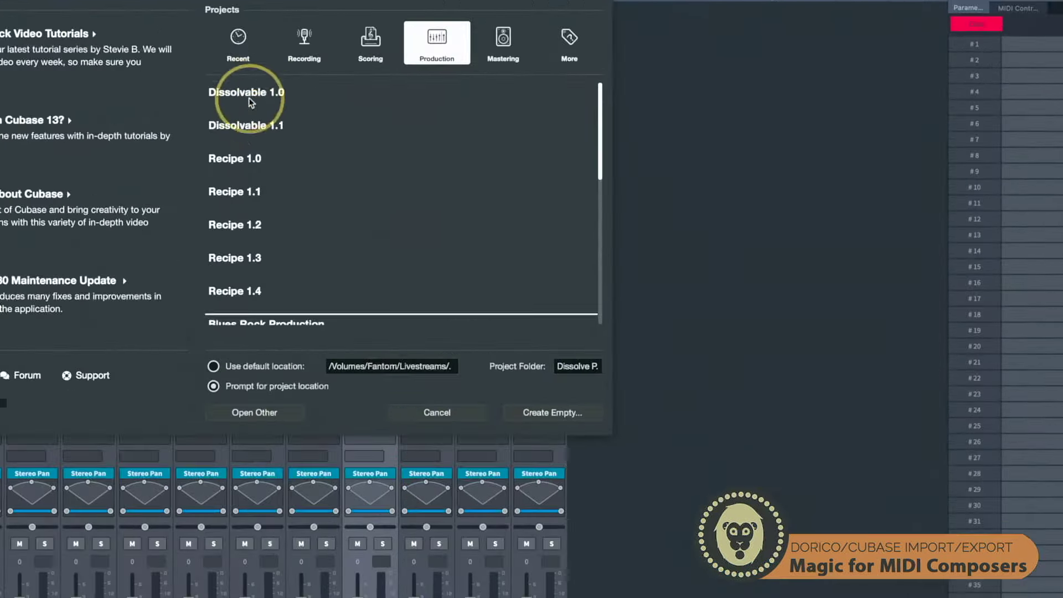
pyautogui.click(250, 134)
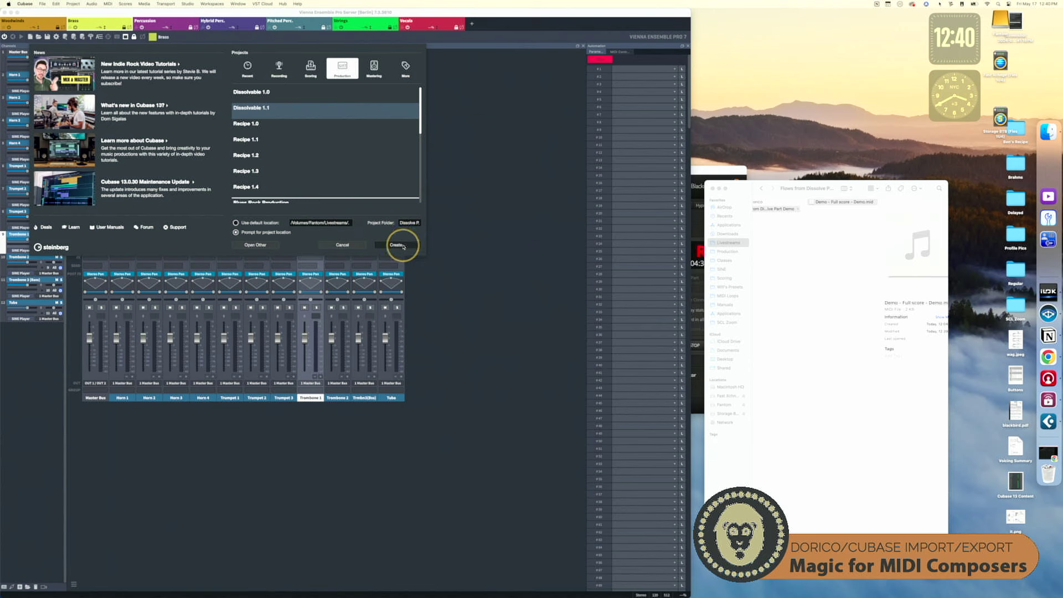
pyautogui.click(397, 245)
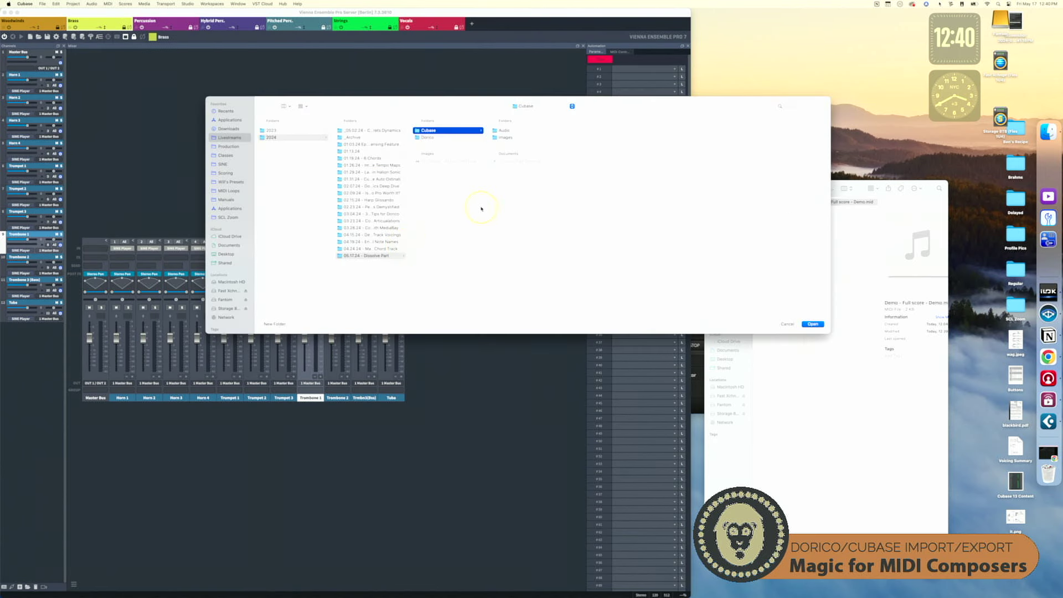
pyautogui.click(816, 324)
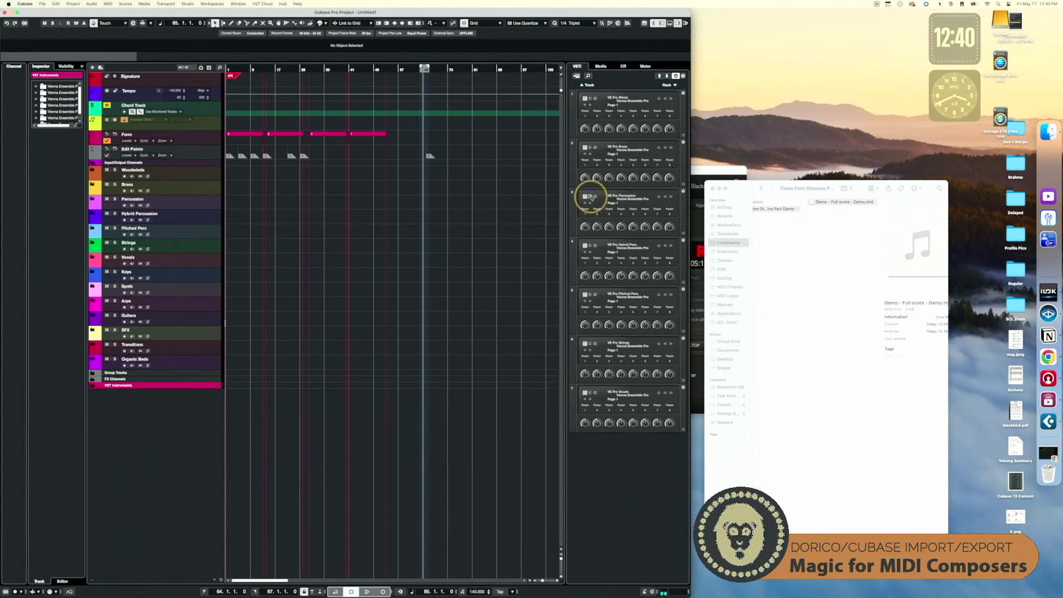
# Check the Vienna Ensemble Pro server connections of the VE Pro Percussion and VE Pro Strings instruments
pyautogui.click(590, 196)
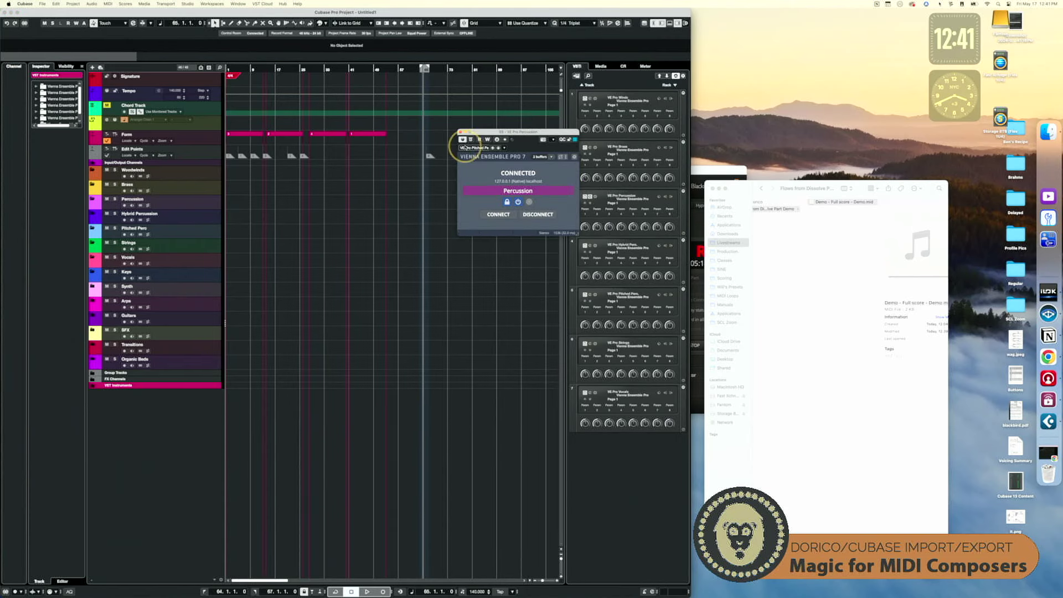
pyautogui.click(461, 132)
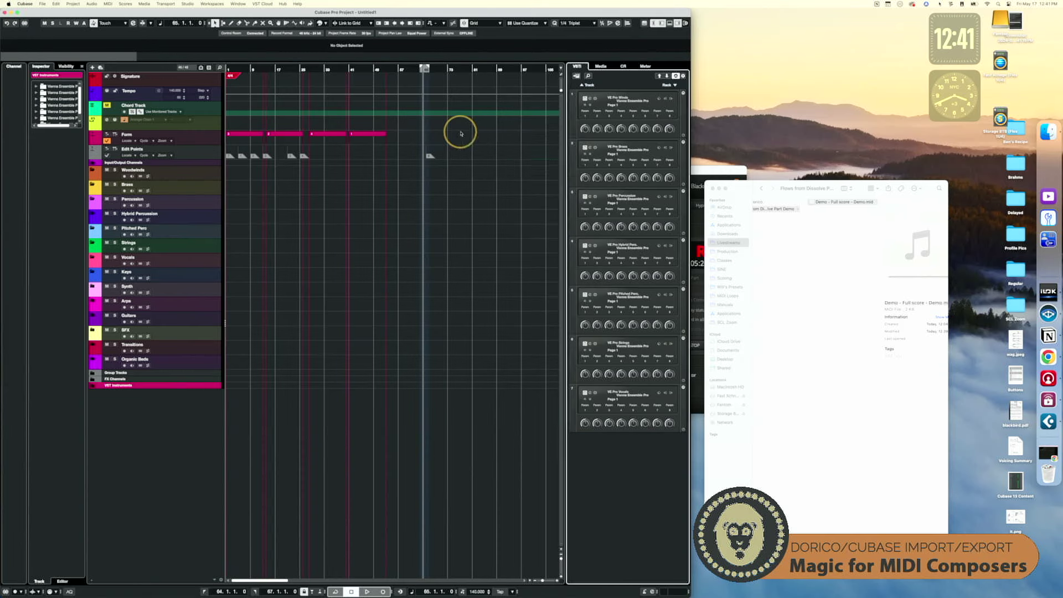
pyautogui.click(590, 344)
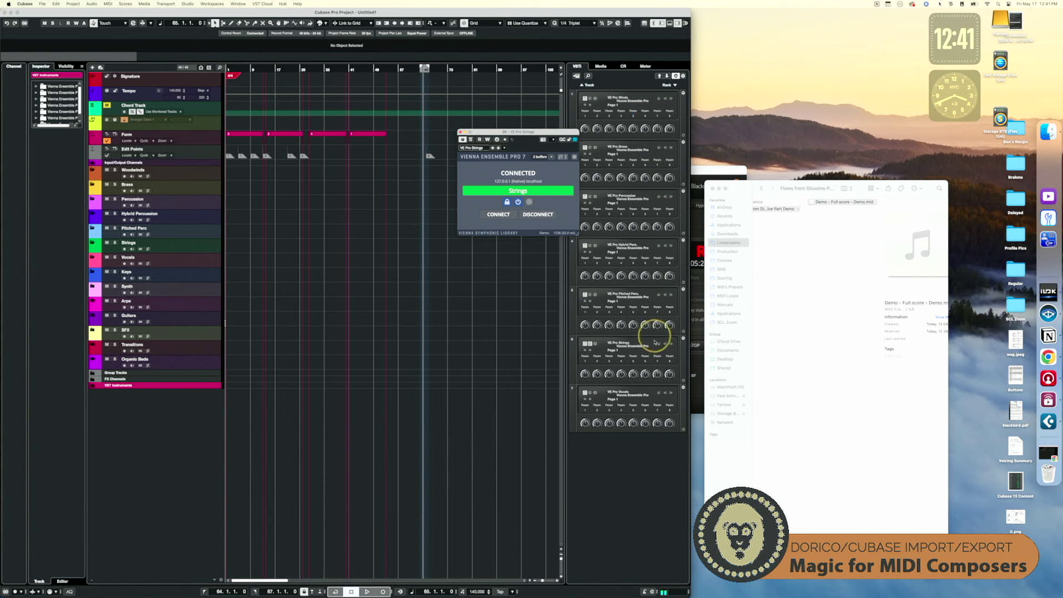
pyautogui.click(460, 132)
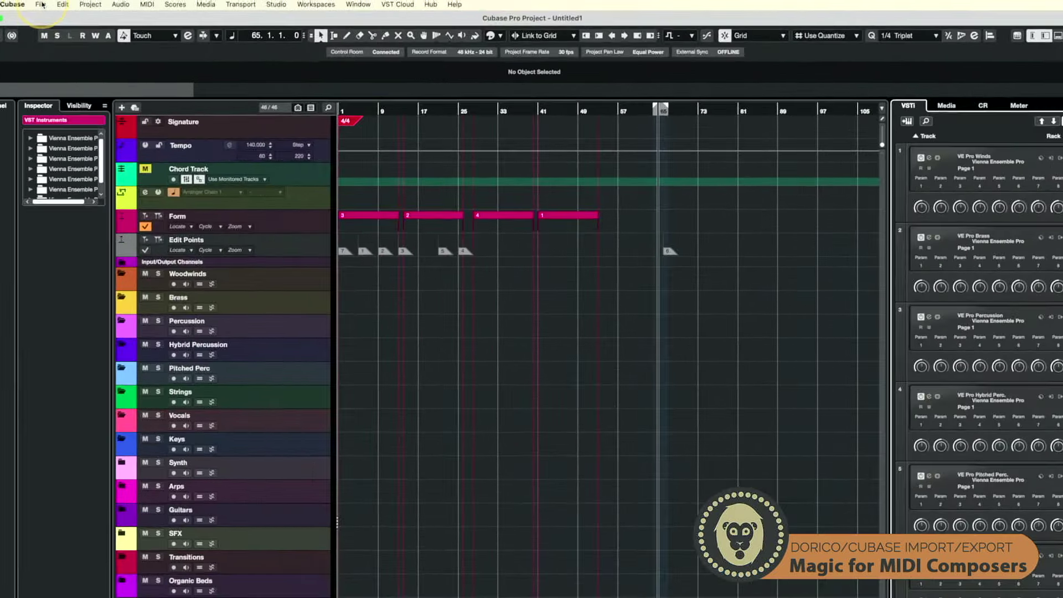
# Import the MIDI file Demo - Full score - Demo.mid into the current project without creating a new one
pyautogui.click(42, 4)
pyautogui.moveTo(89, 138)
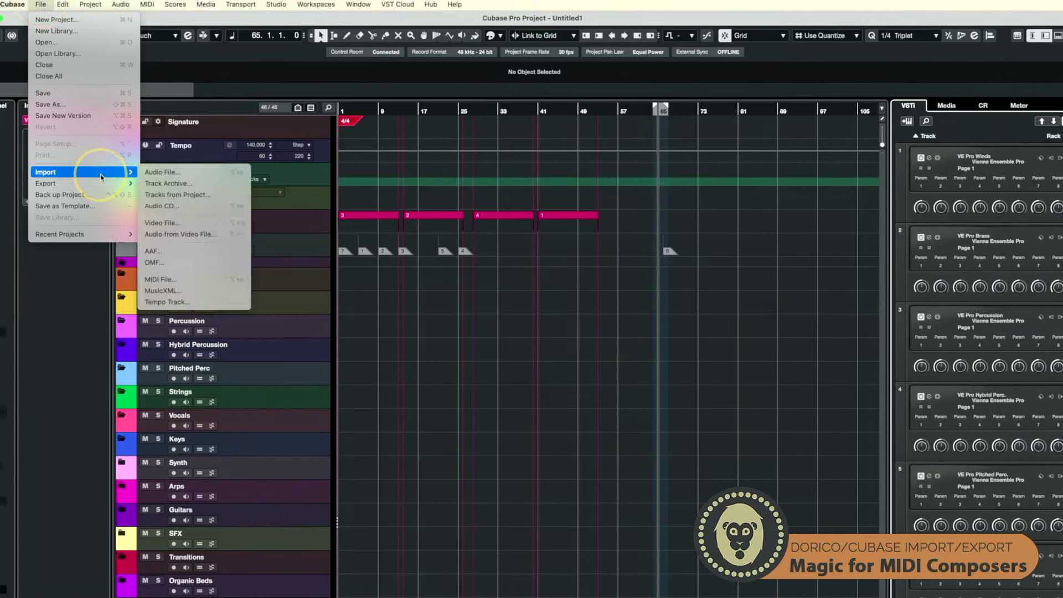
pyautogui.click(193, 280)
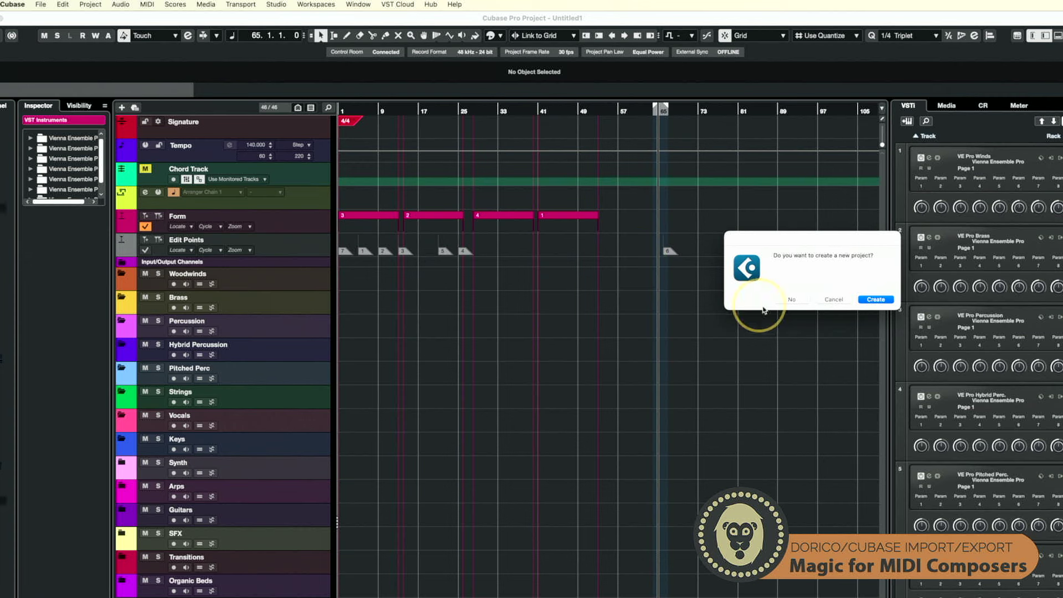
pyautogui.click(792, 301)
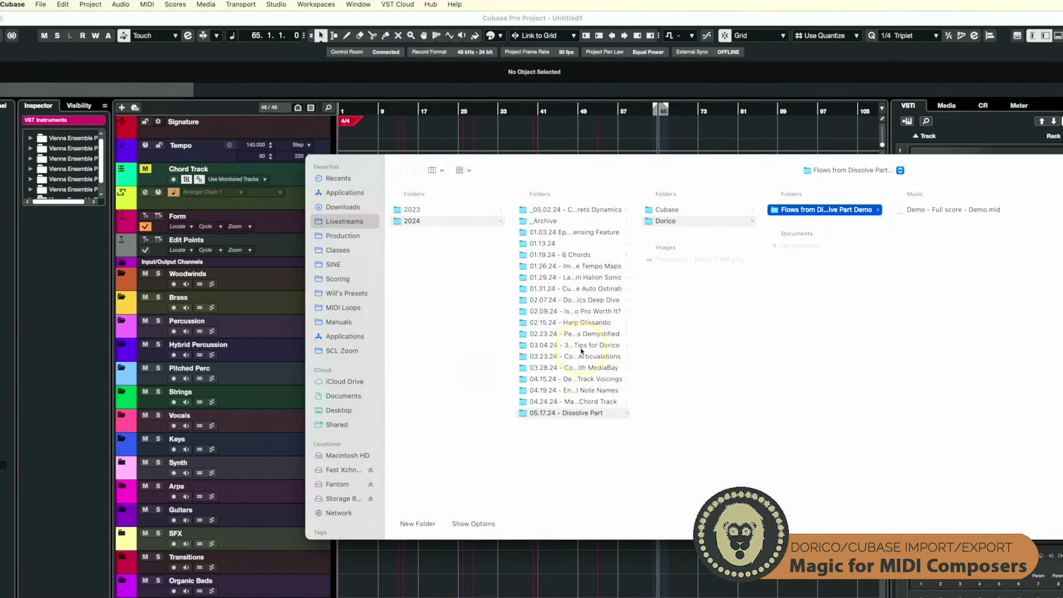
pyautogui.click(938, 211)
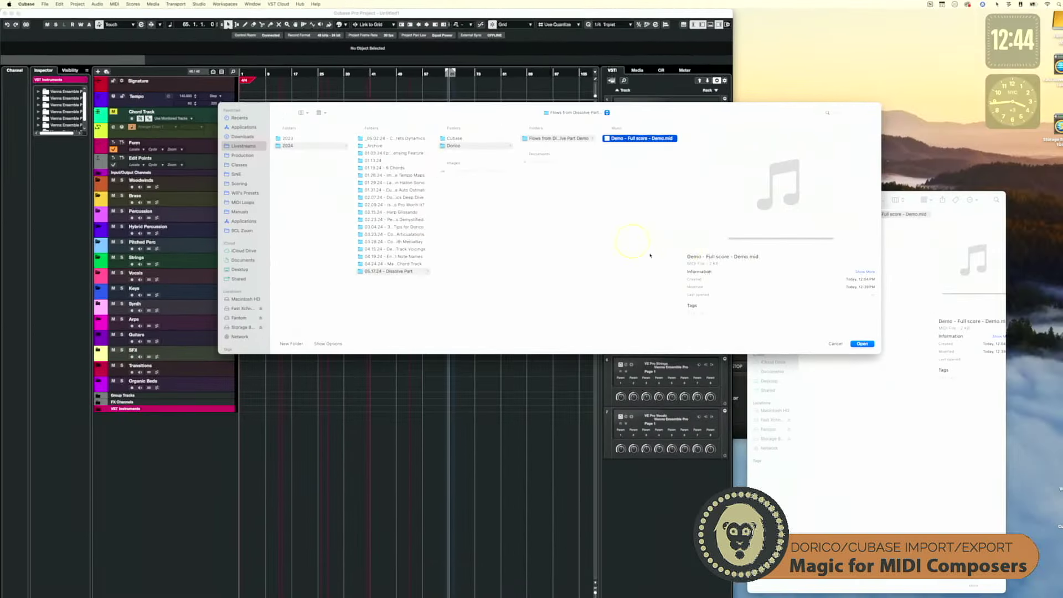
pyautogui.press('Return')
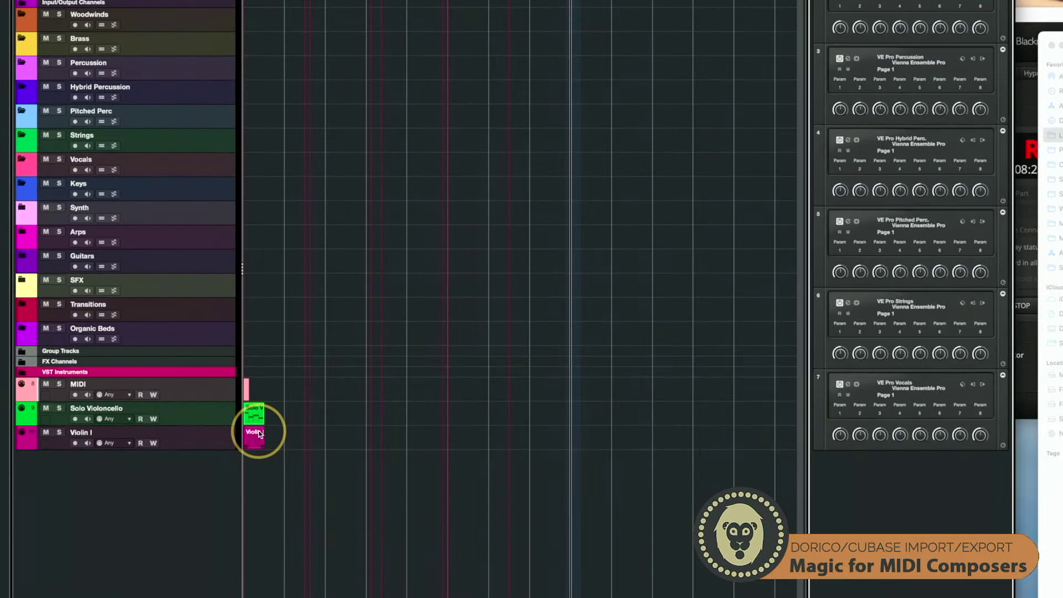
# Examine the imported MIDI, Solo Violoncello and Violin I parts up close at the start of the timeline
pyautogui.click(254, 414)
pyautogui.press('g')
pyautogui.press('g')
pyautogui.press('g')
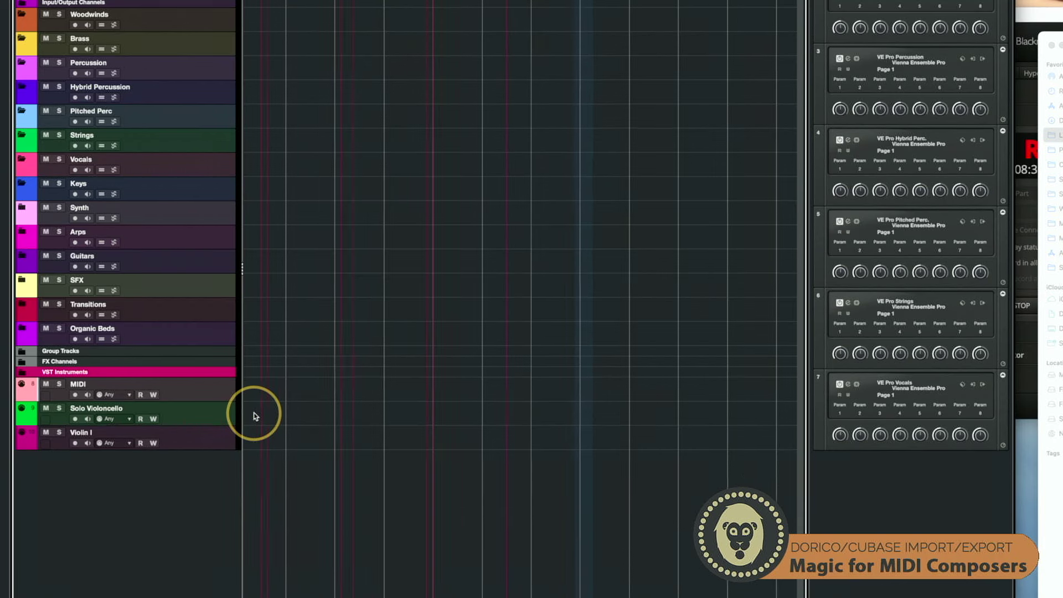
pyautogui.click(255, 420)
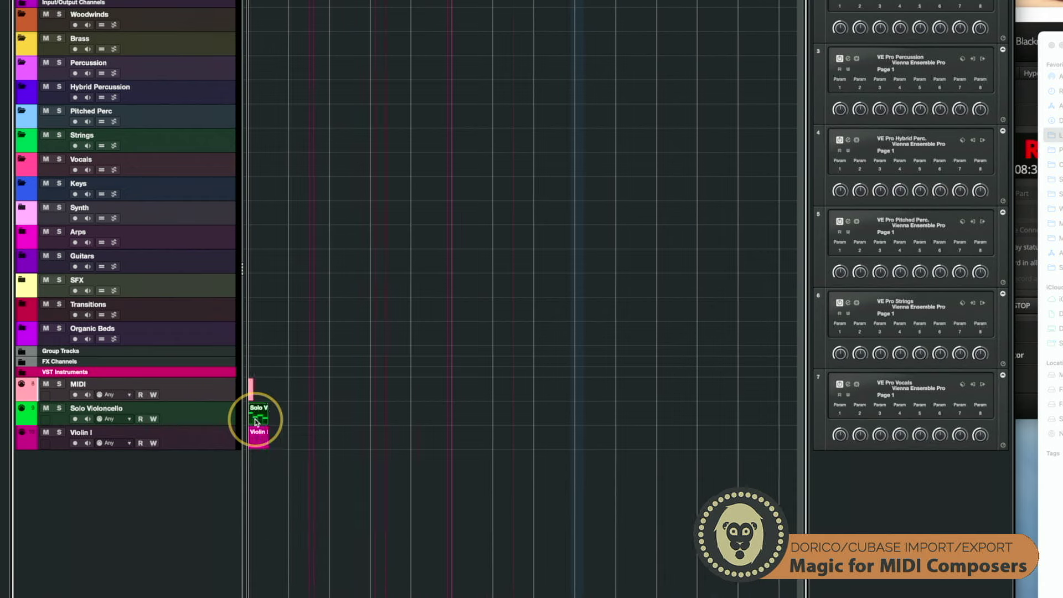
pyautogui.press('h')
pyautogui.press('h')
pyautogui.press('h')
pyautogui.press('h')
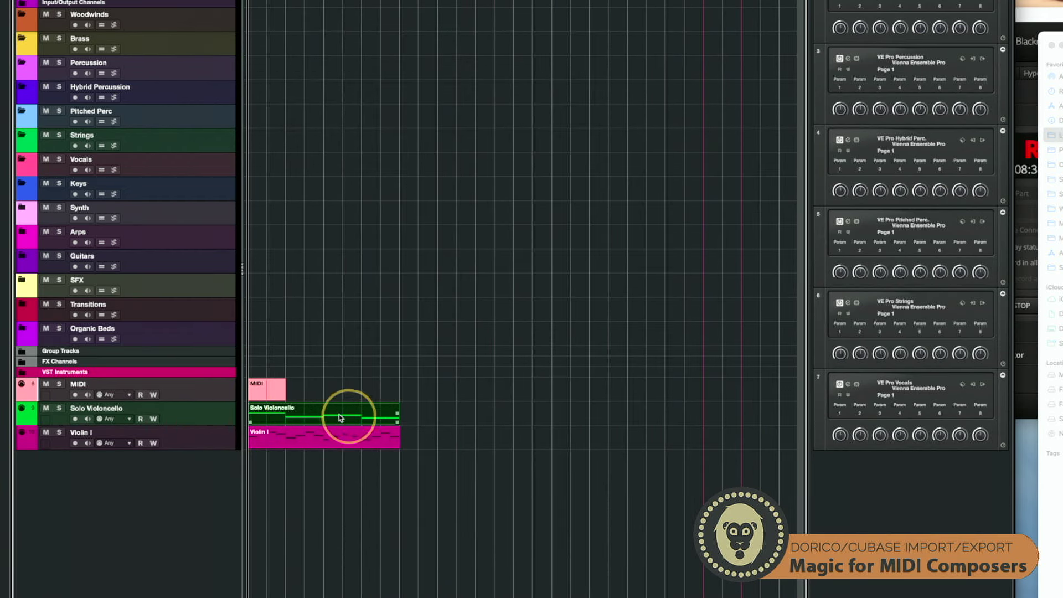
# Inspect the Violin I part's notes, velocities and CC 1 and CC 11 lanes in the Key Editor, and close the editor
pyautogui.doubleClick(294, 438)
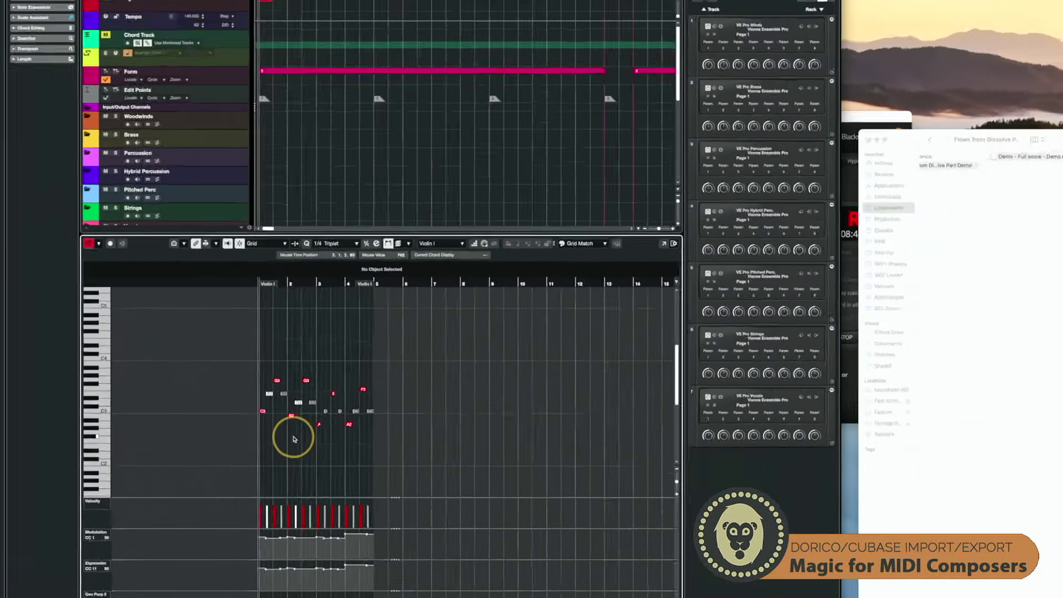
pyautogui.scroll(-6, 284, 435)
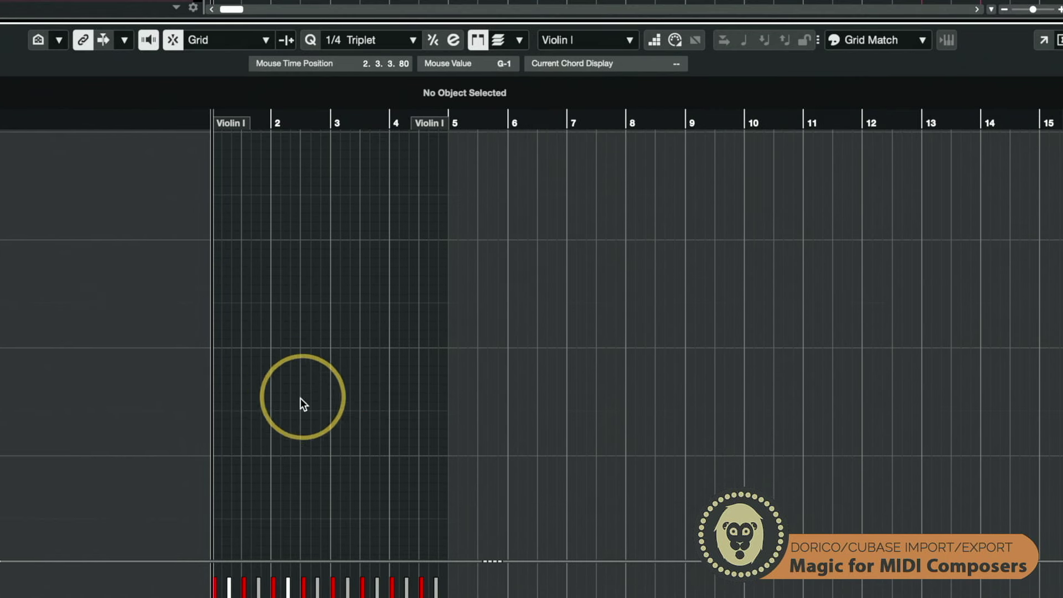
pyautogui.scroll(4, 364, 408)
pyautogui.scroll(2, 364, 409)
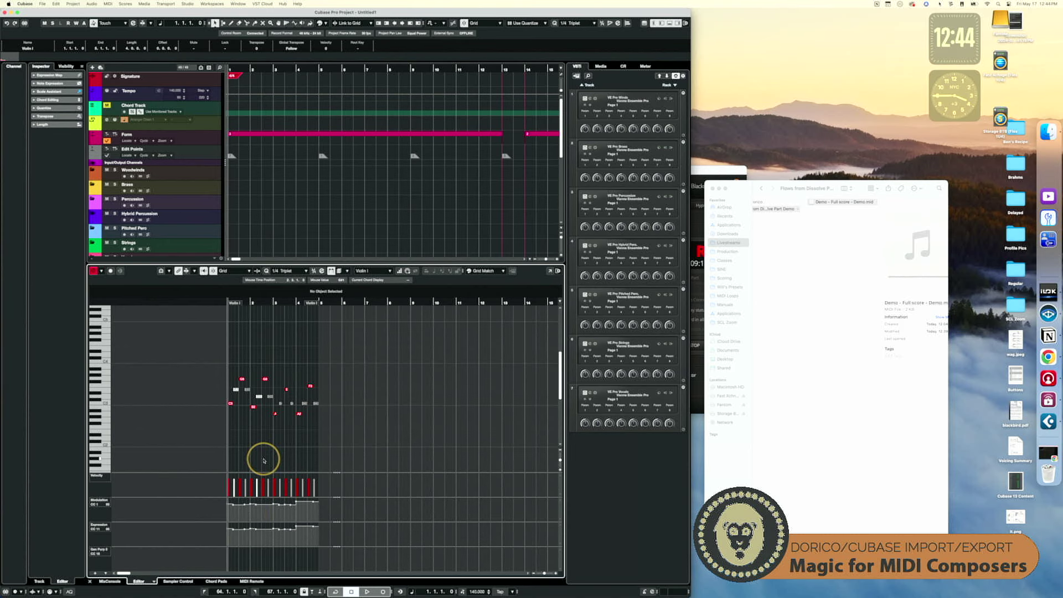
pyautogui.press('super+e')
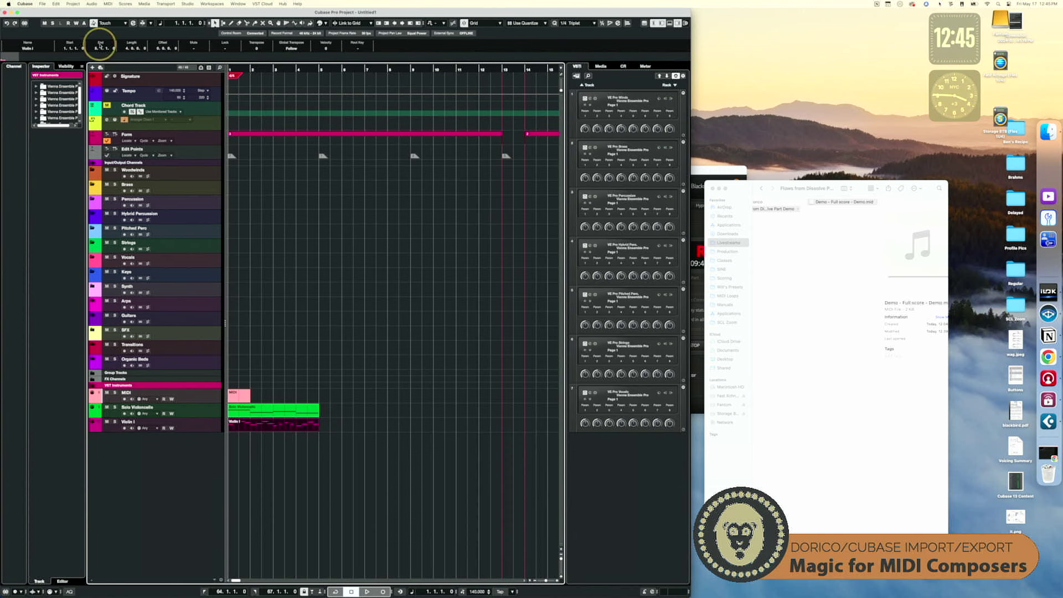
# Review the import macros for connecting outputs and renaming instruments in the Key Commands window, and close it
pyautogui.click(56, 4)
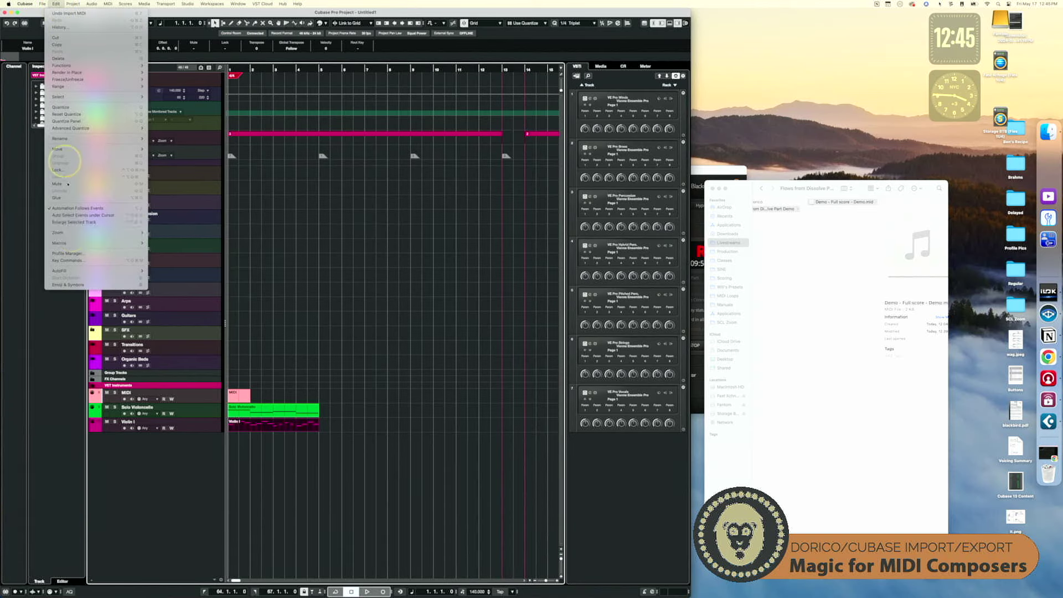
pyautogui.click(70, 260)
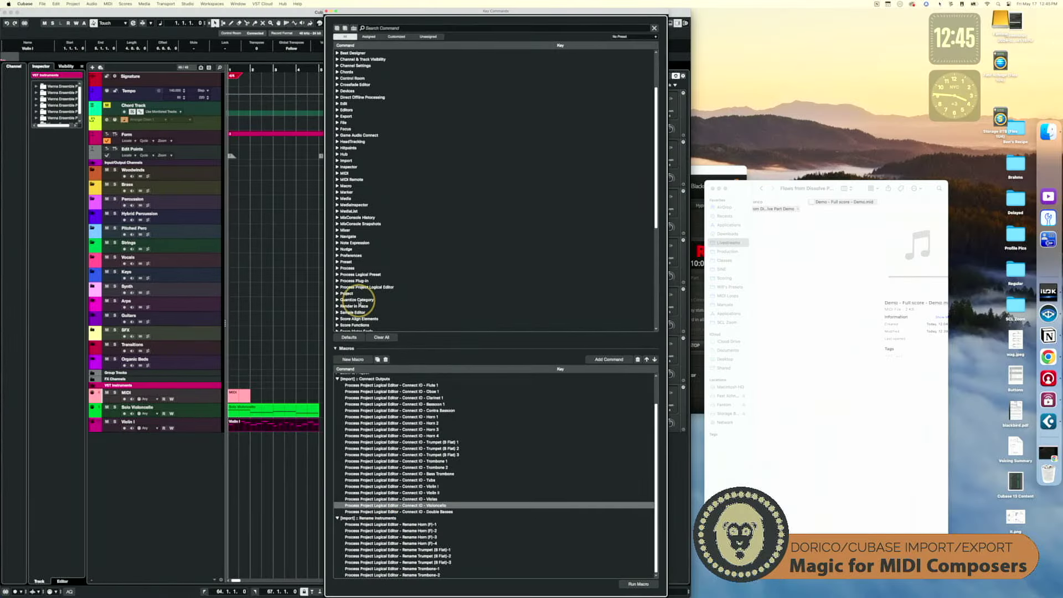
pyautogui.click(326, 11)
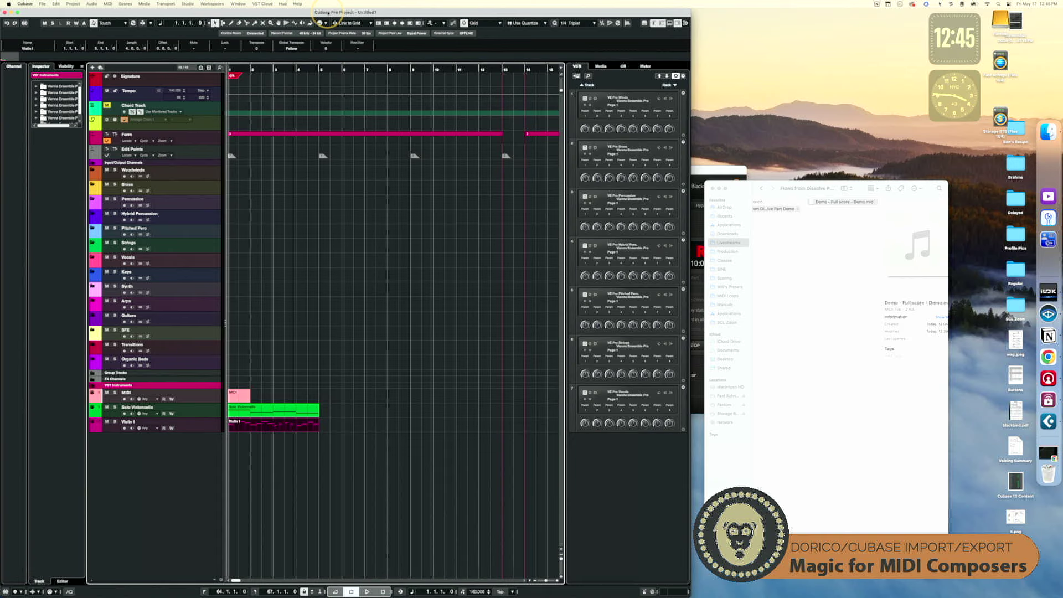
# Open the Project Logical Editor setup and browse the Organizing presets in the Dorico Workflow user preset folder
pyautogui.click(74, 4)
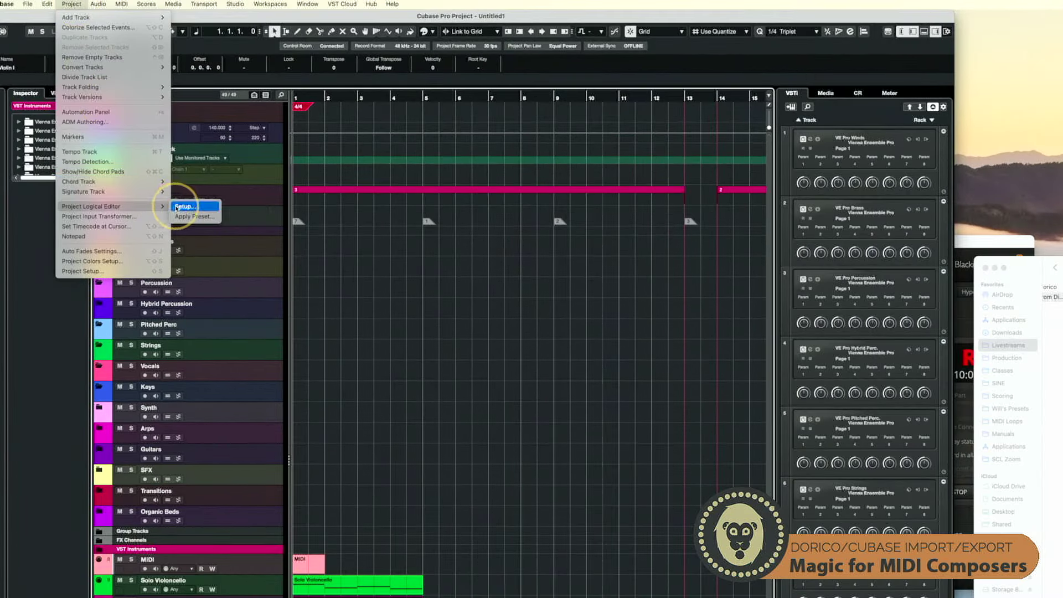
pyautogui.click(182, 206)
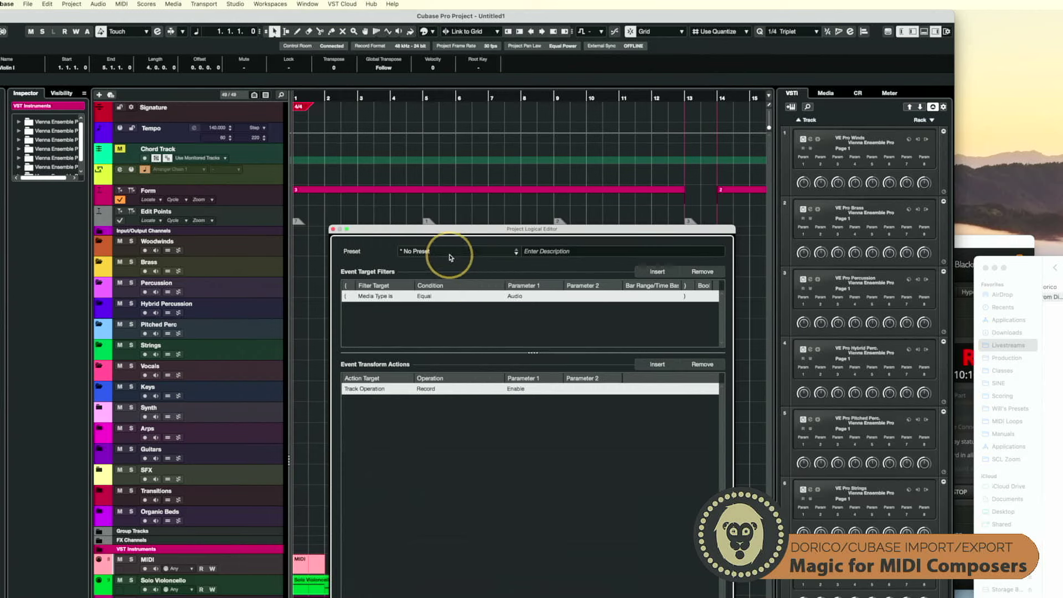
pyautogui.click(461, 251)
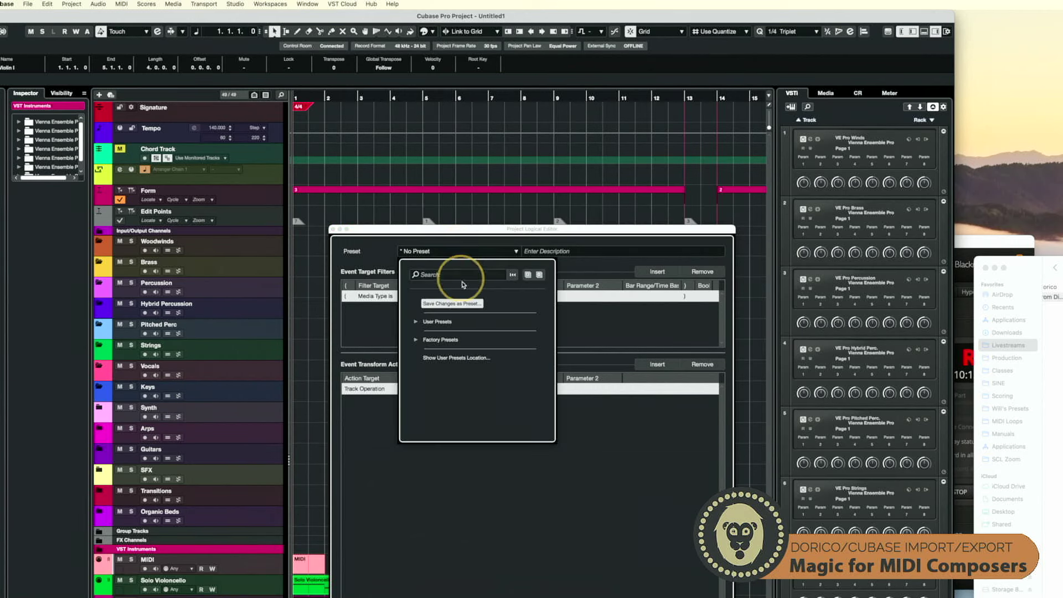
pyautogui.click(417, 321)
pyautogui.click(425, 348)
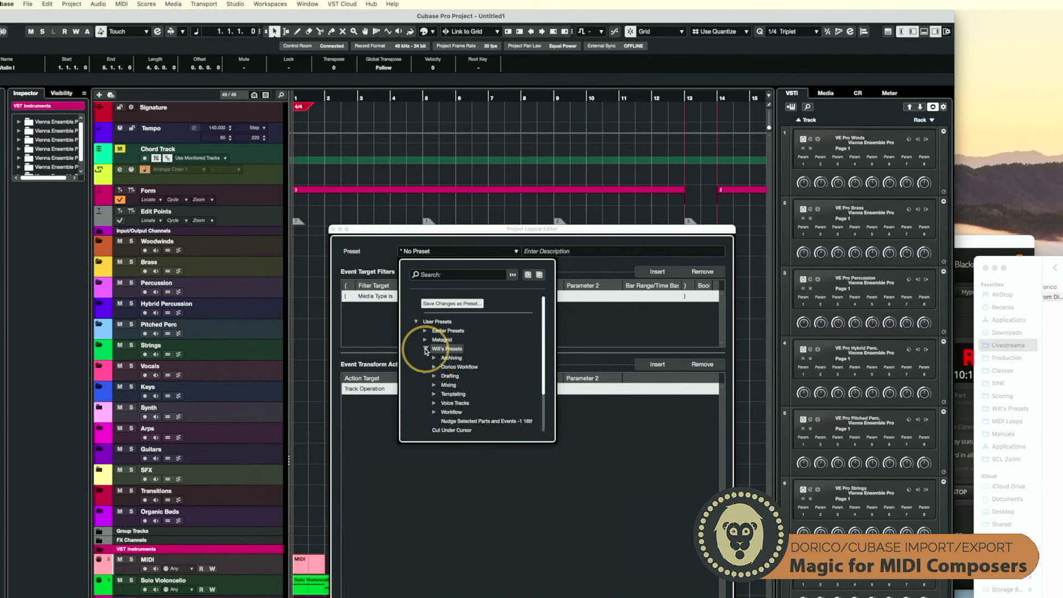
pyautogui.click(434, 366)
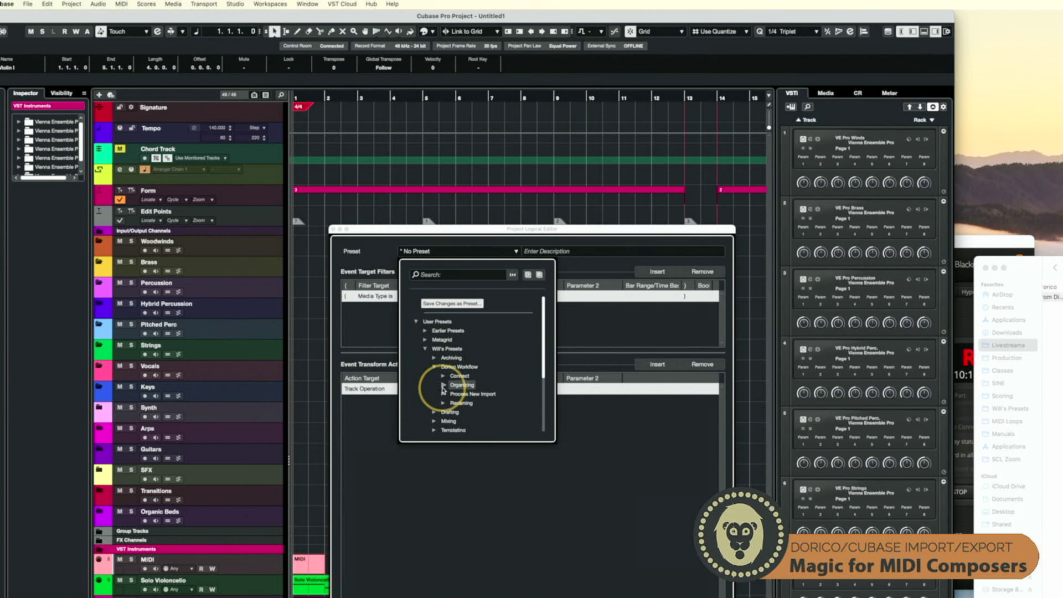
pyautogui.click(443, 385)
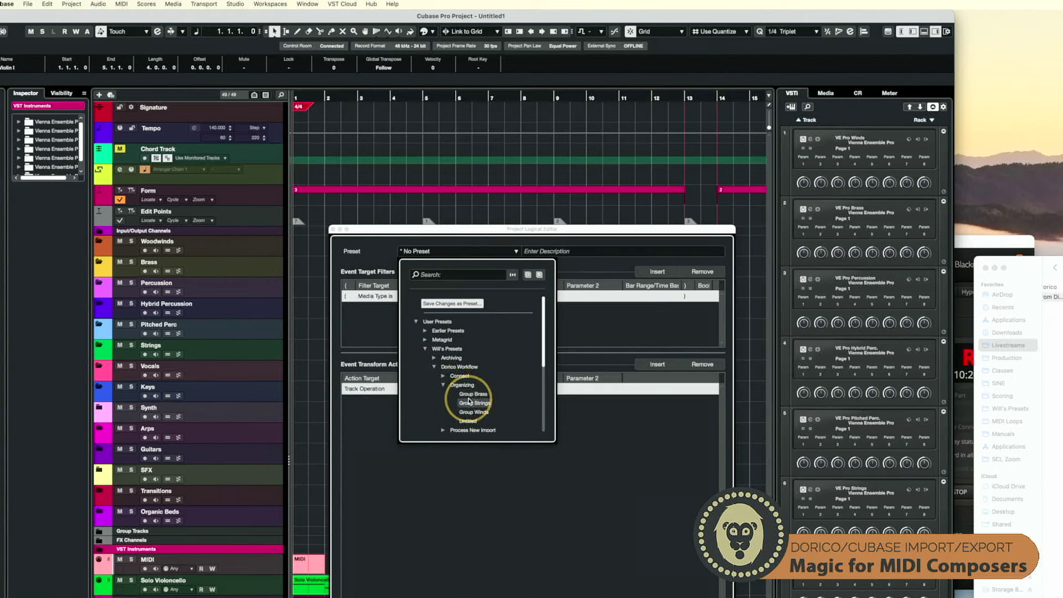
# Load the Delete Empty Parts (Custom) preset from Process New Import, review its filters and process commands, and close the editor
pyautogui.click(442, 385)
pyautogui.click(444, 394)
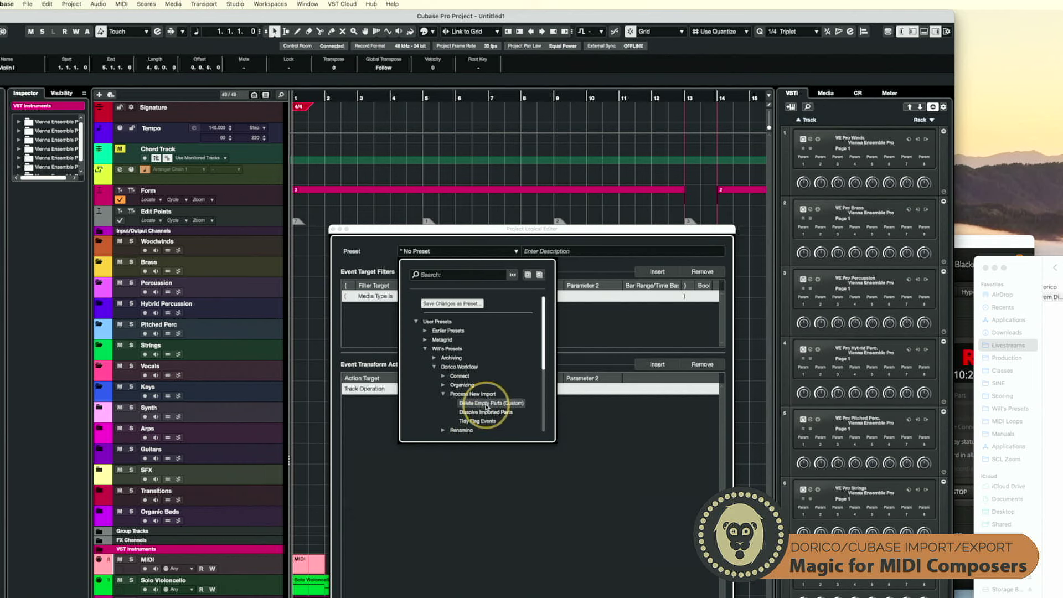
pyautogui.click(485, 405)
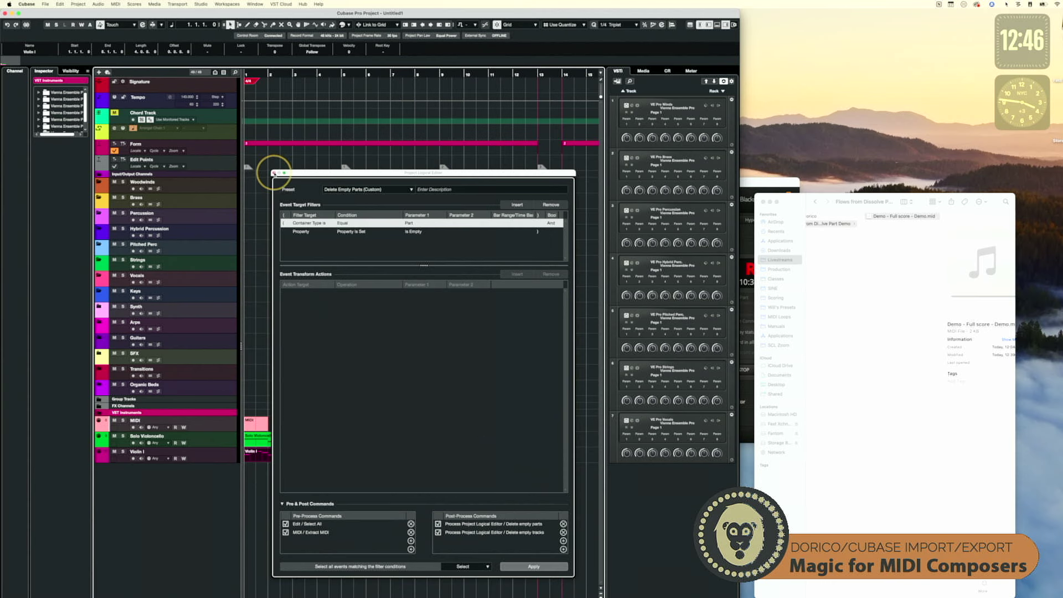
pyautogui.click(274, 174)
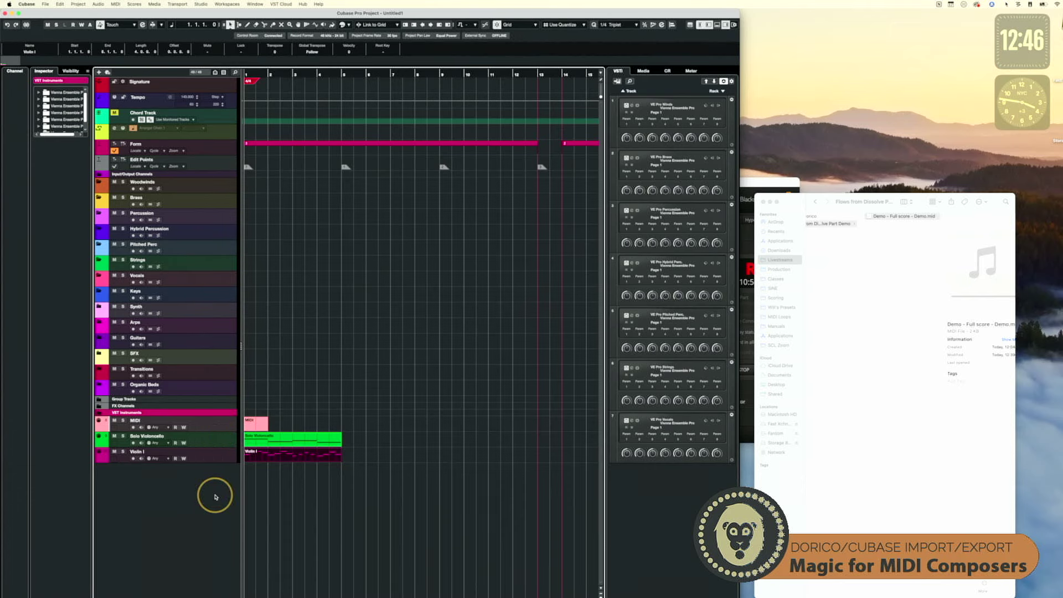
# Dissolve the imported Solo Violoncello and Violin I parts into separate channels, with Dissolve to Lanes and Optimized Display off
pyautogui.click(217, 441)
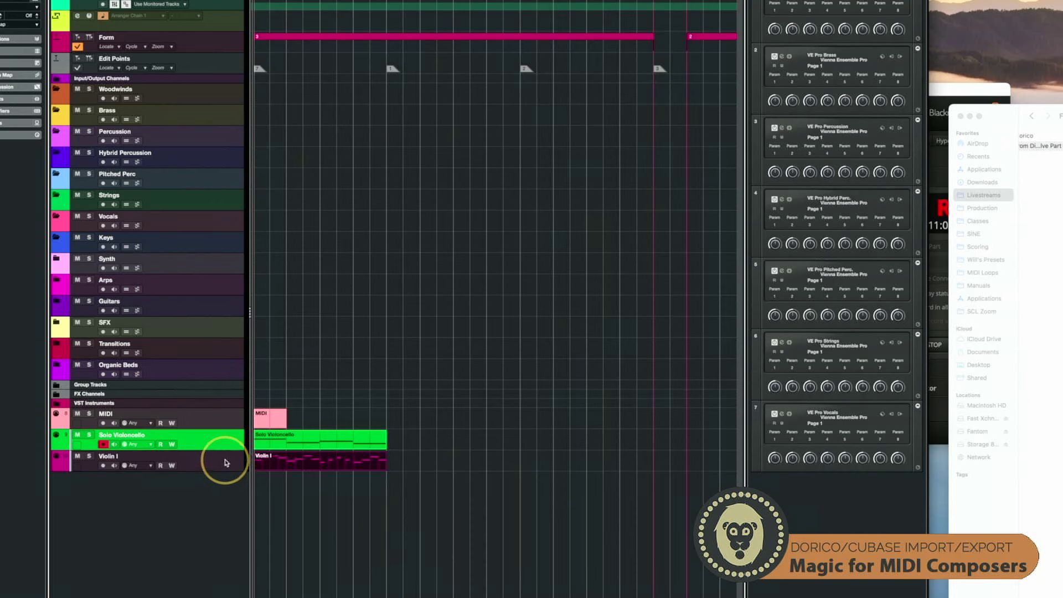
pyautogui.hotkey('ctrl', 'd')
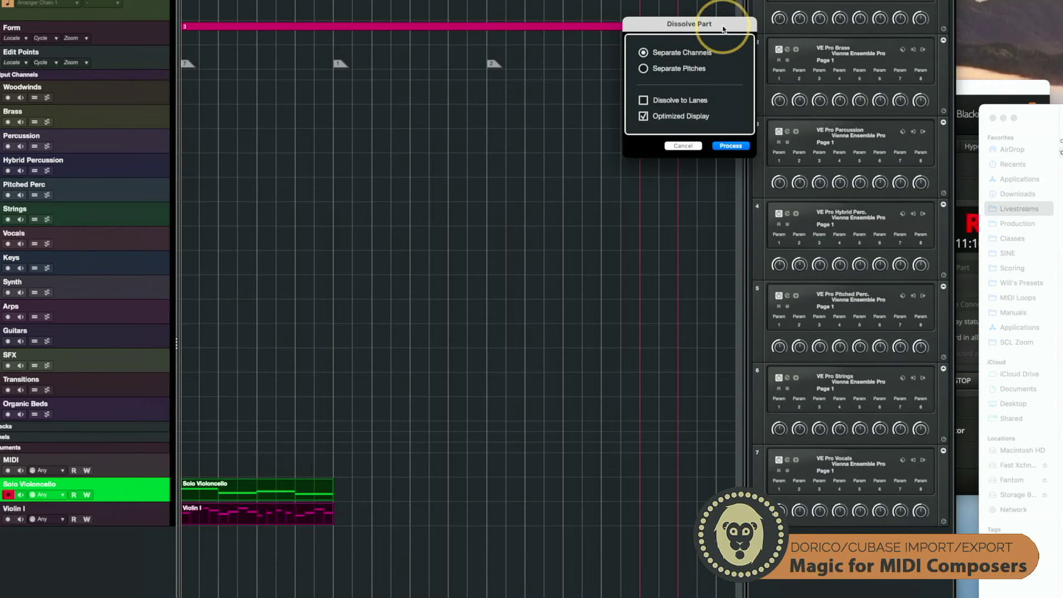
pyautogui.moveTo(723, 29); pyautogui.dragTo(482, 205)
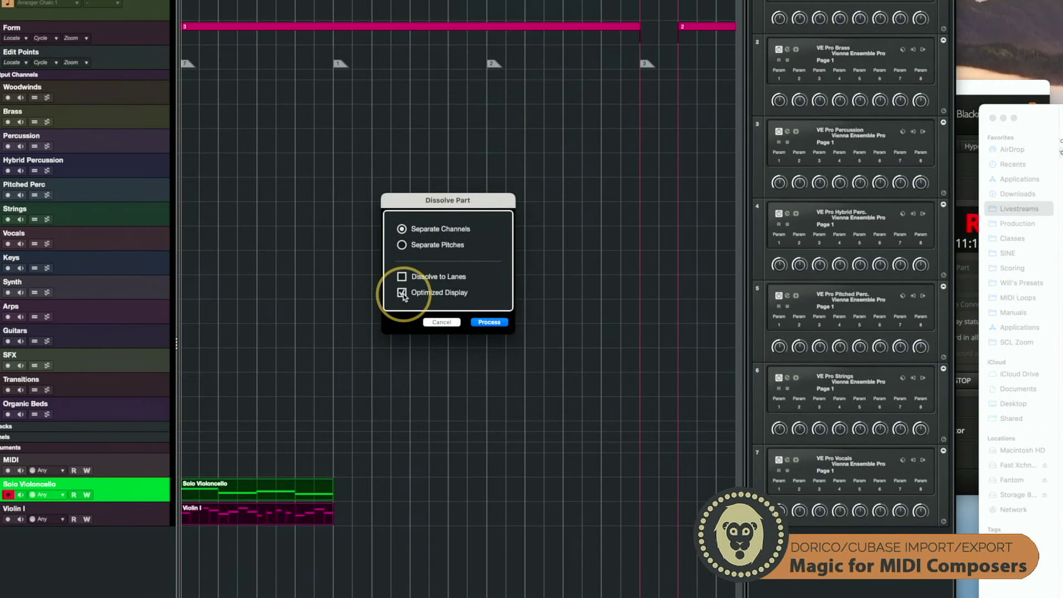
pyautogui.click(402, 294)
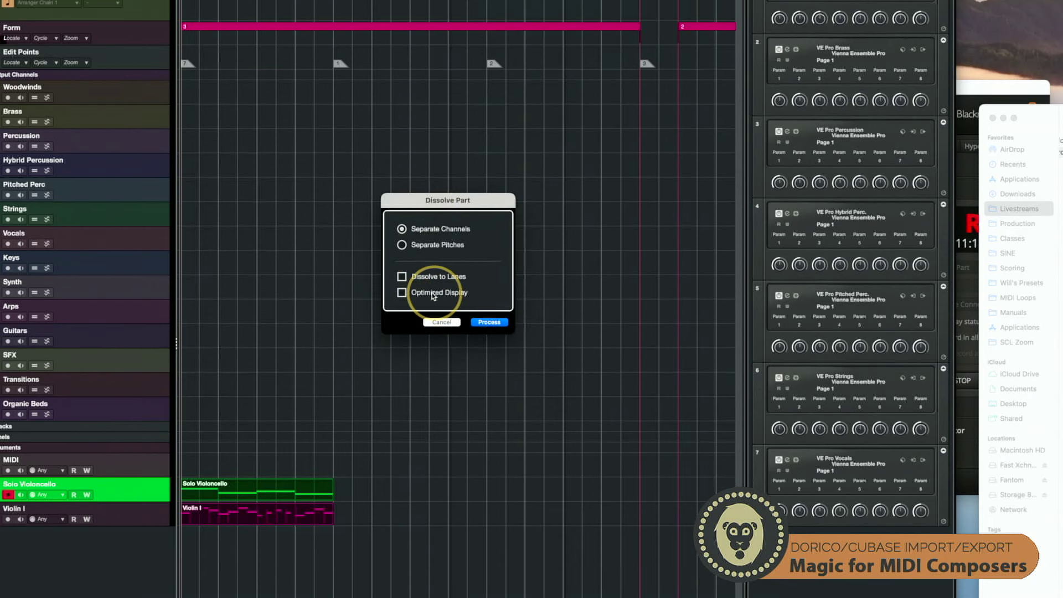
pyautogui.click(261, 515)
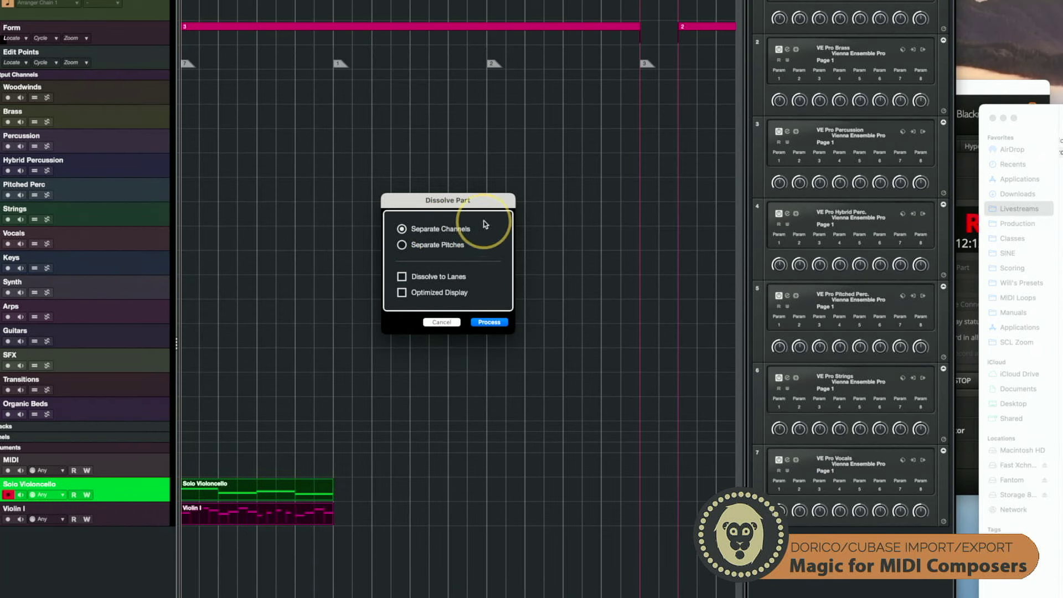
pyautogui.click(490, 321)
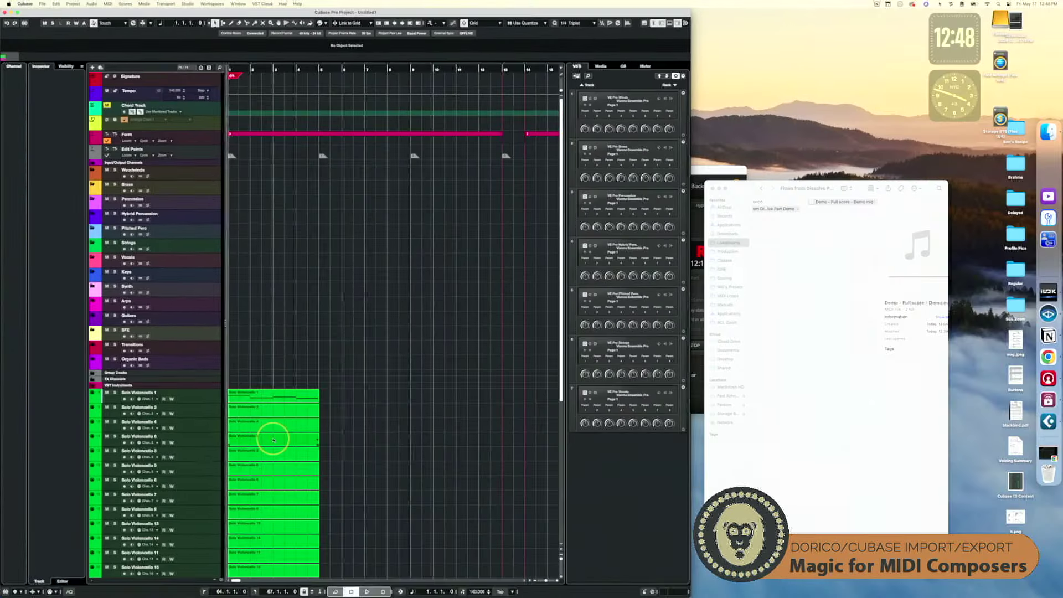
# Examine how the dissolved Solo Violoncello and Violin I notes are distributed across the channel tracks
pyautogui.scroll(-3, 257, 540)
pyautogui.scroll(-4, 238, 502)
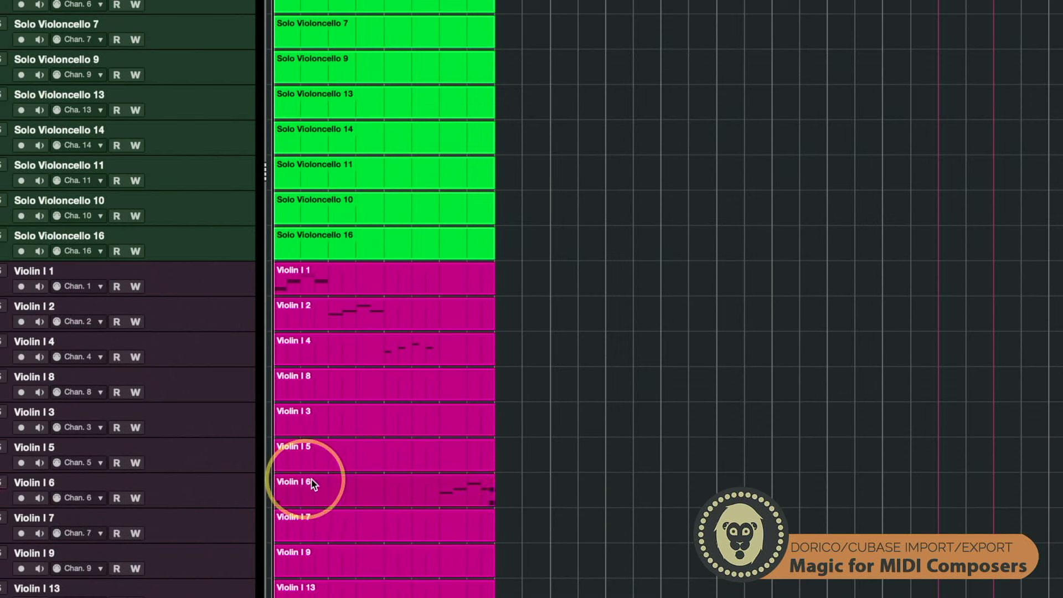
pyautogui.click(453, 490)
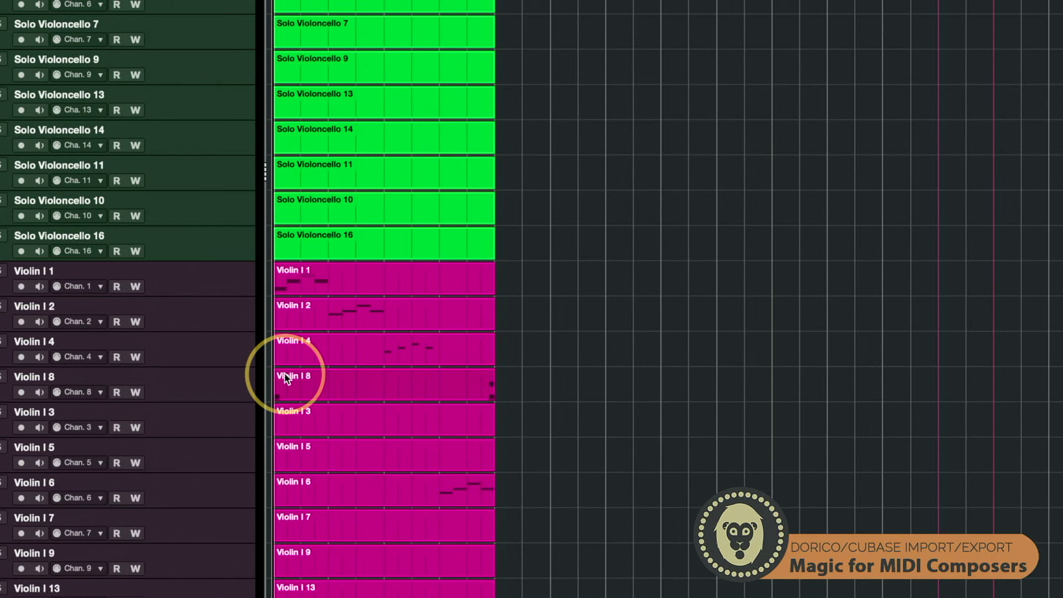
pyautogui.click(410, 352)
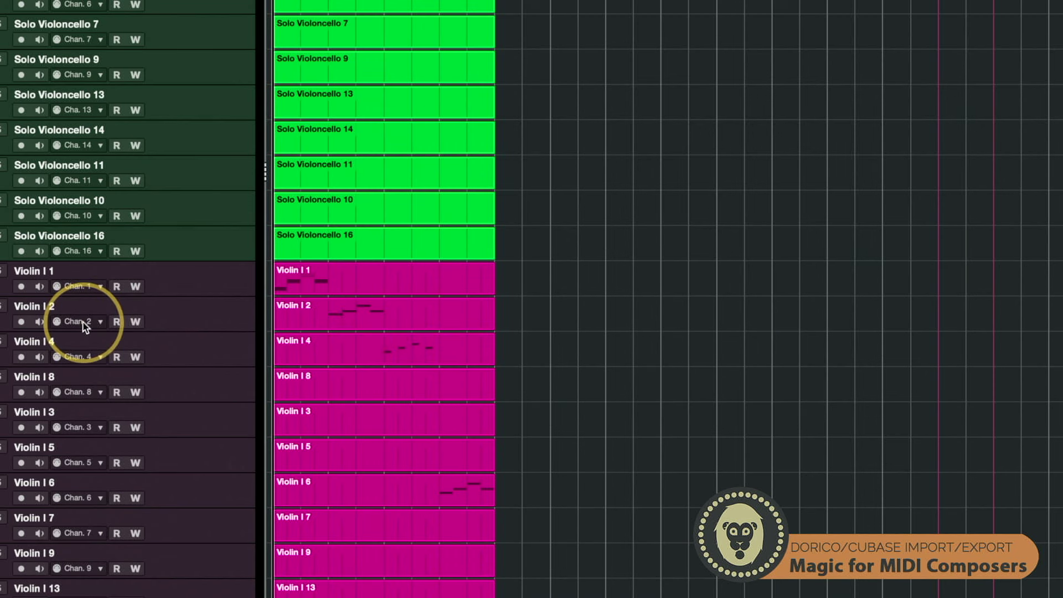
pyautogui.click(52, 310)
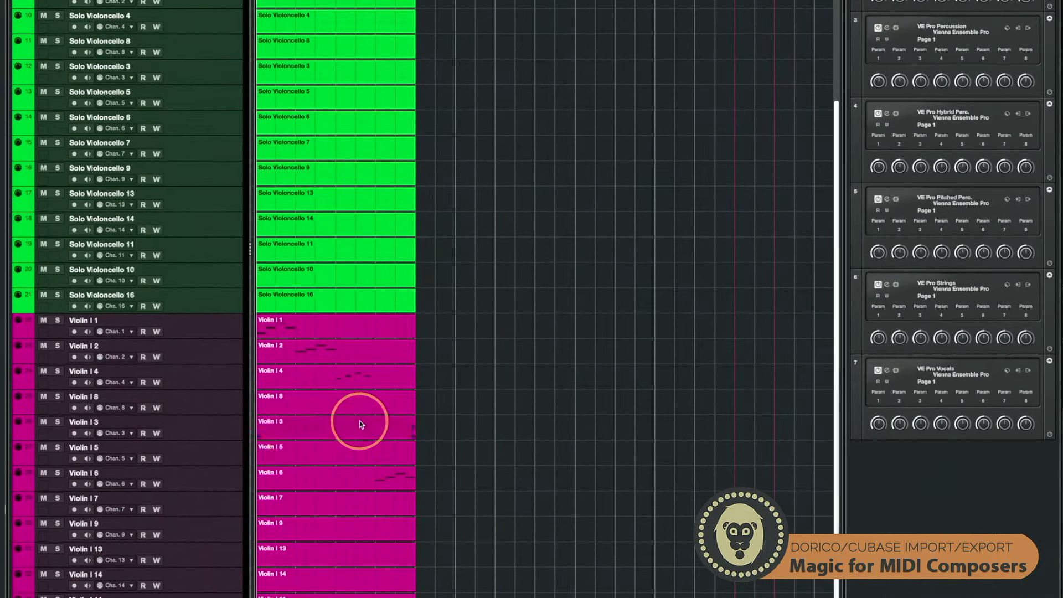
pyautogui.click(439, 340)
pyautogui.scroll(10, 371, 397)
pyautogui.scroll(-3, 369, 393)
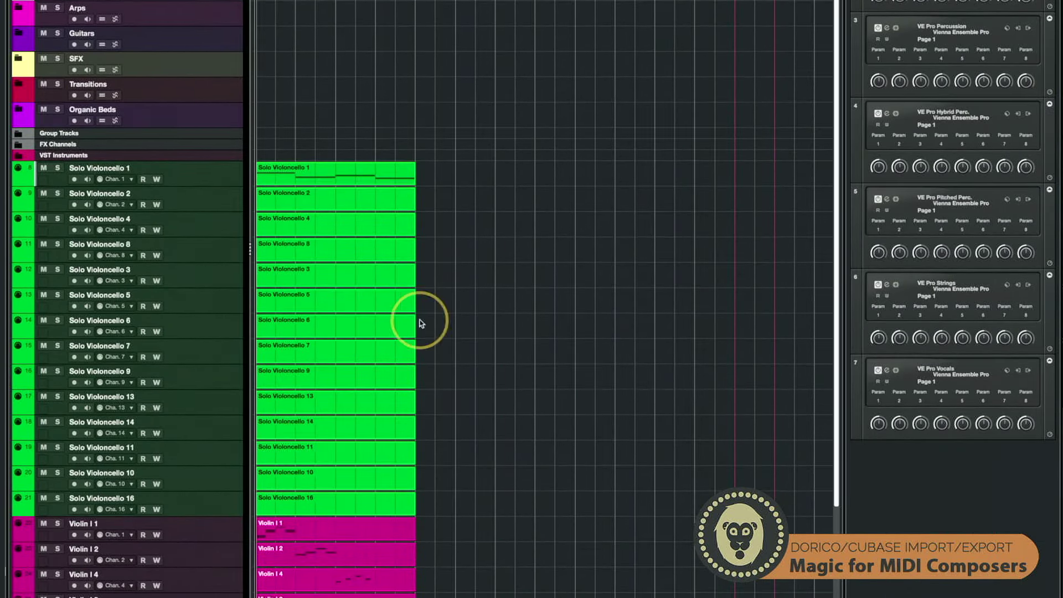
# Delete the empty parts and tracks, and rename the remaining Solo Violoncello and Violin I tracks by technique: Sustain, Legato, Staccato and Marcato
pyautogui.click(317, 198)
pyautogui.click(346, 177)
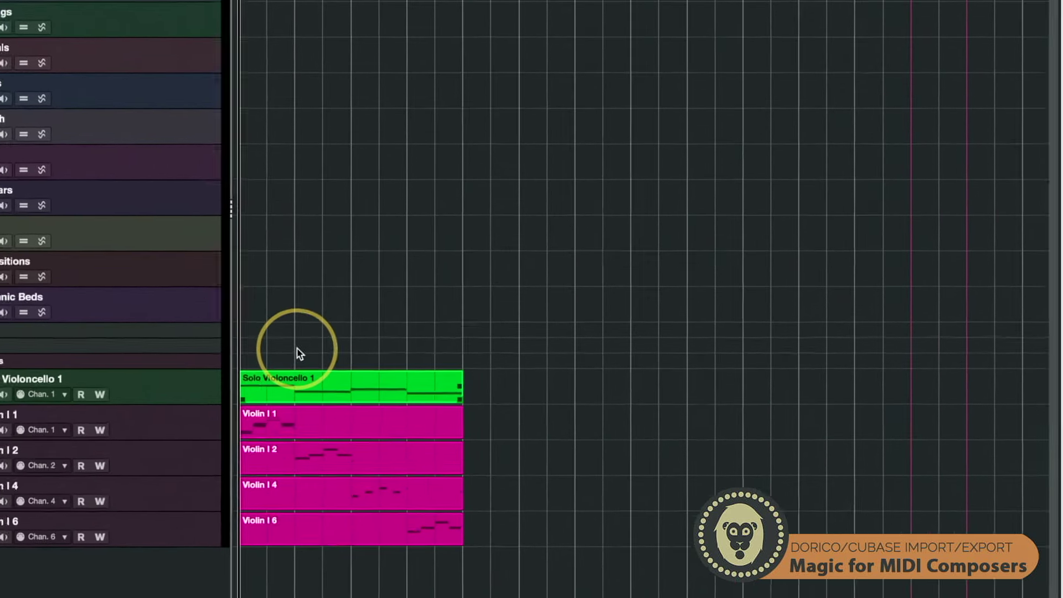
pyautogui.click(381, 506)
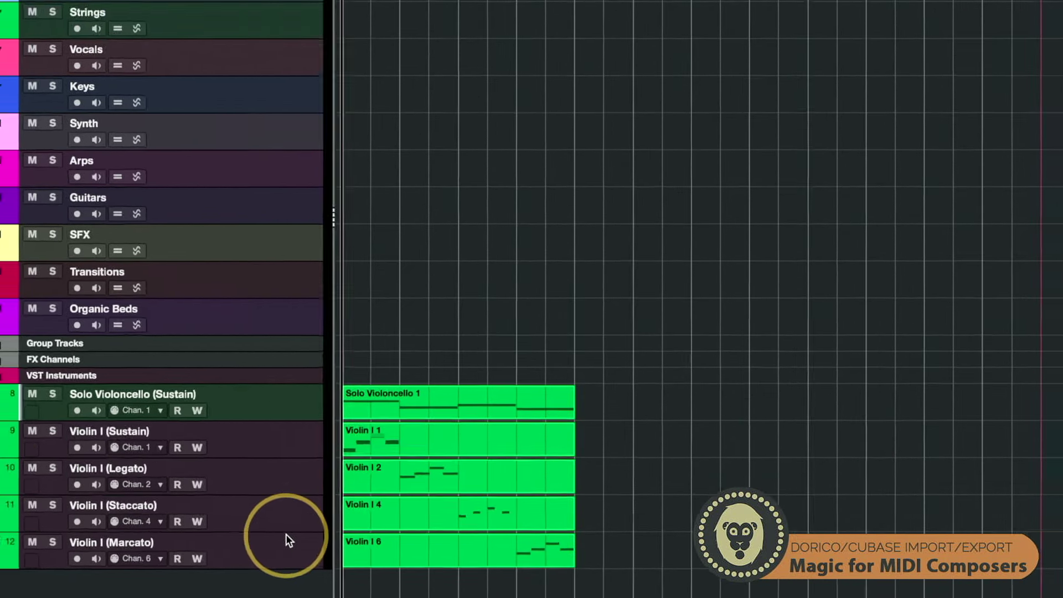
# Check the renamed Violin I and Solo Violoncello technique tracks against the notes in their parts
pyautogui.click(284, 535)
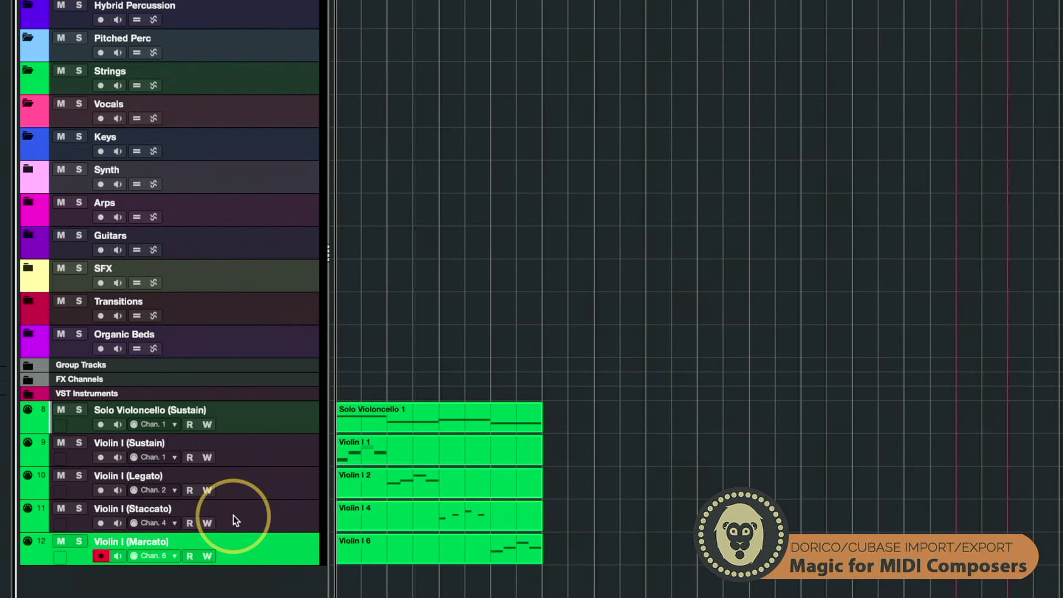
pyautogui.click(279, 525)
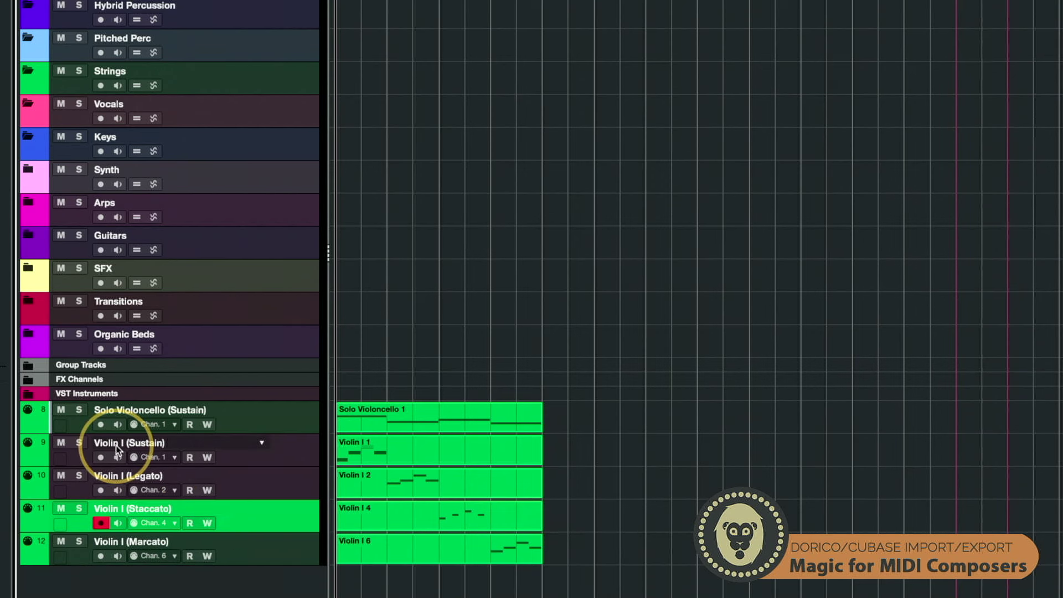
pyautogui.click(392, 450)
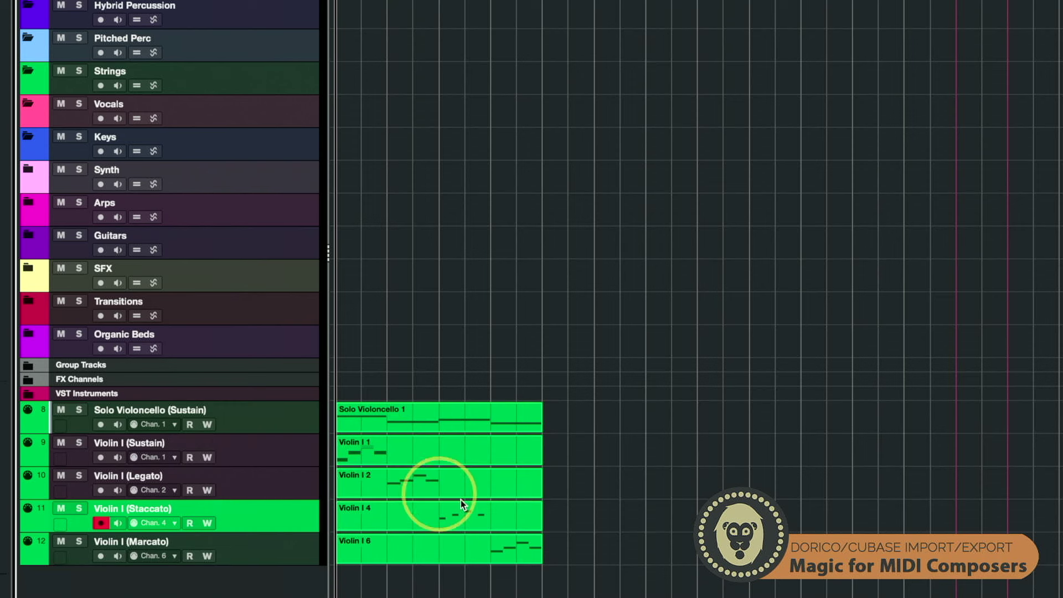
pyautogui.click(469, 524)
pyautogui.click(404, 419)
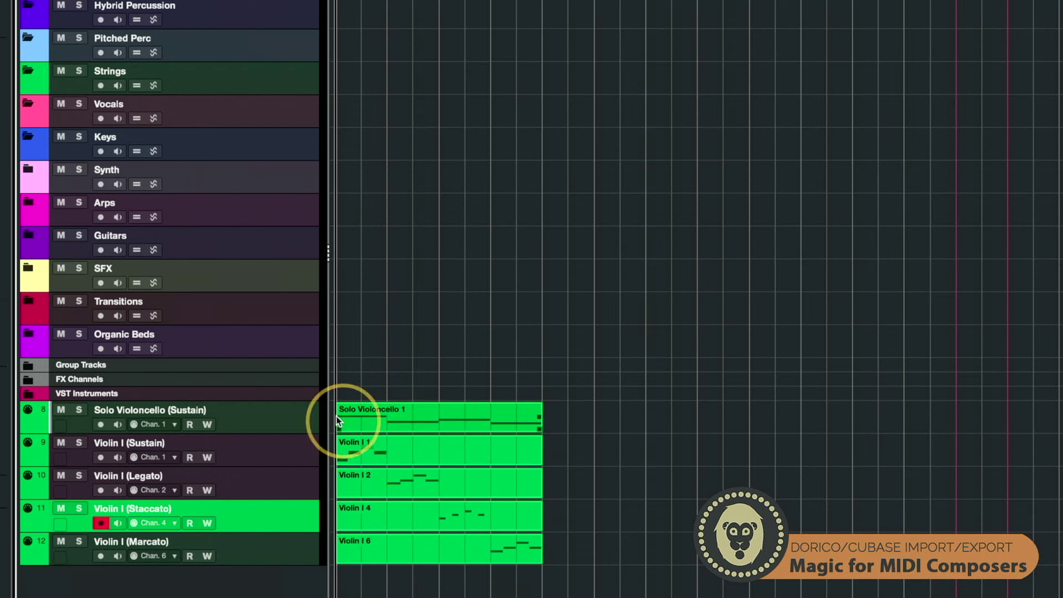
# Add one instrument track with Padshop after the Solo Violoncello (Sustain) track, using all MIDI inputs and the Master output
pyautogui.click(311, 417)
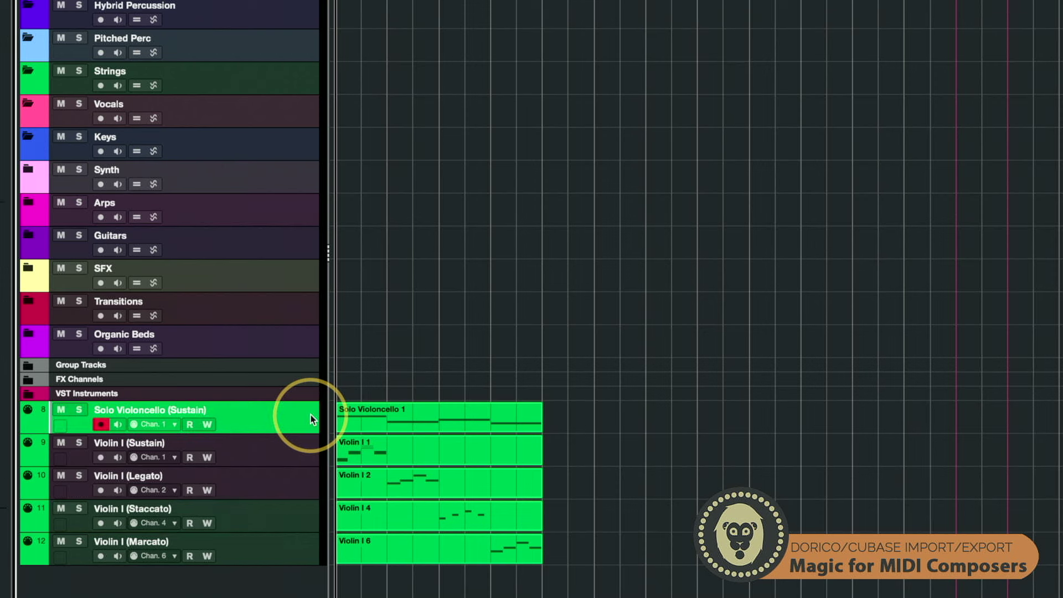
pyautogui.rightClick(311, 415)
pyautogui.moveTo(368, 422)
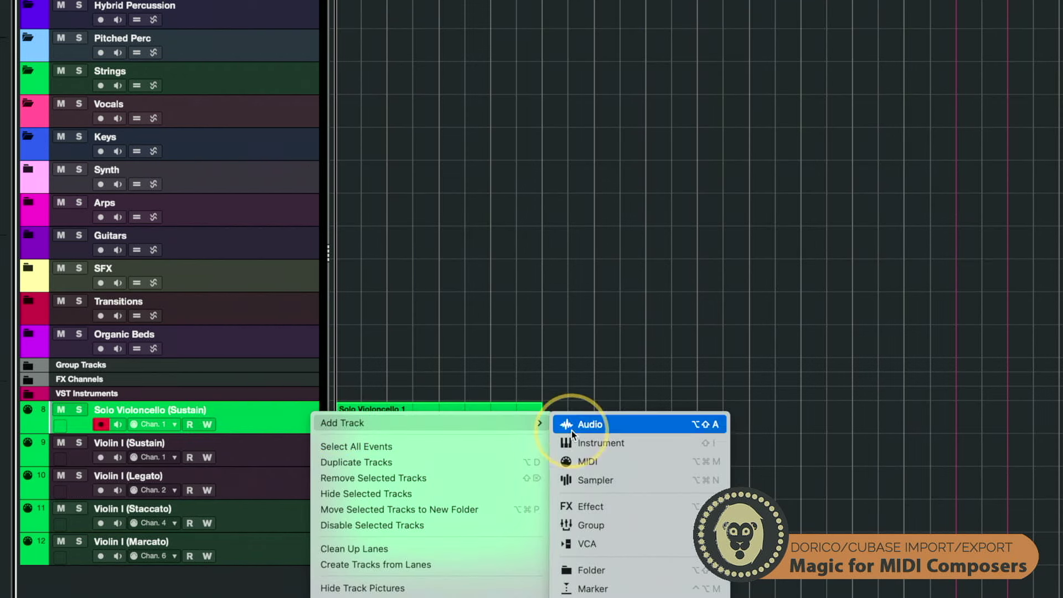
pyautogui.click(586, 446)
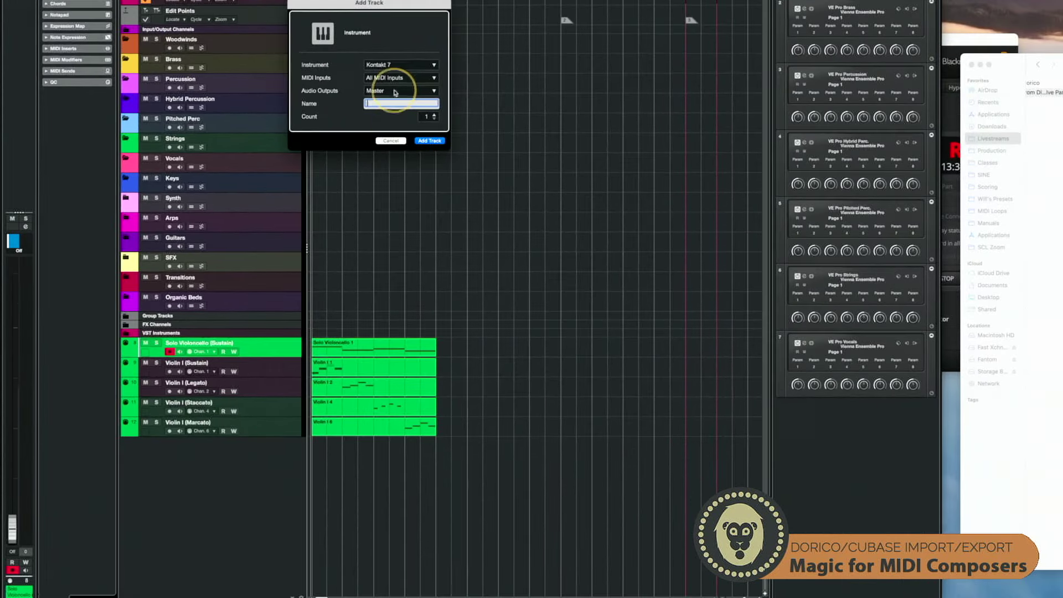
pyautogui.click(400, 65)
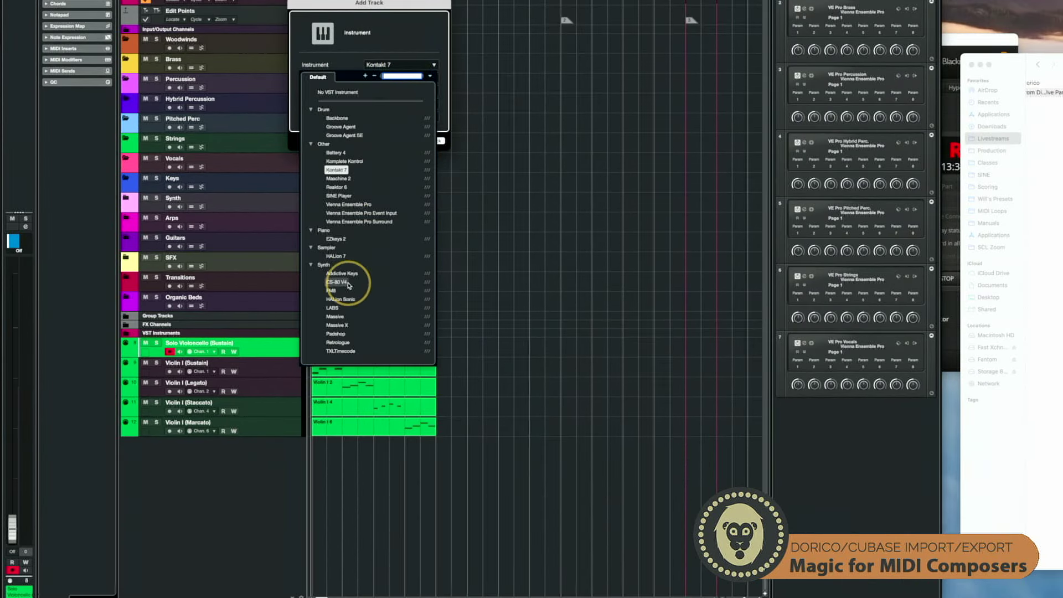
pyautogui.click(336, 334)
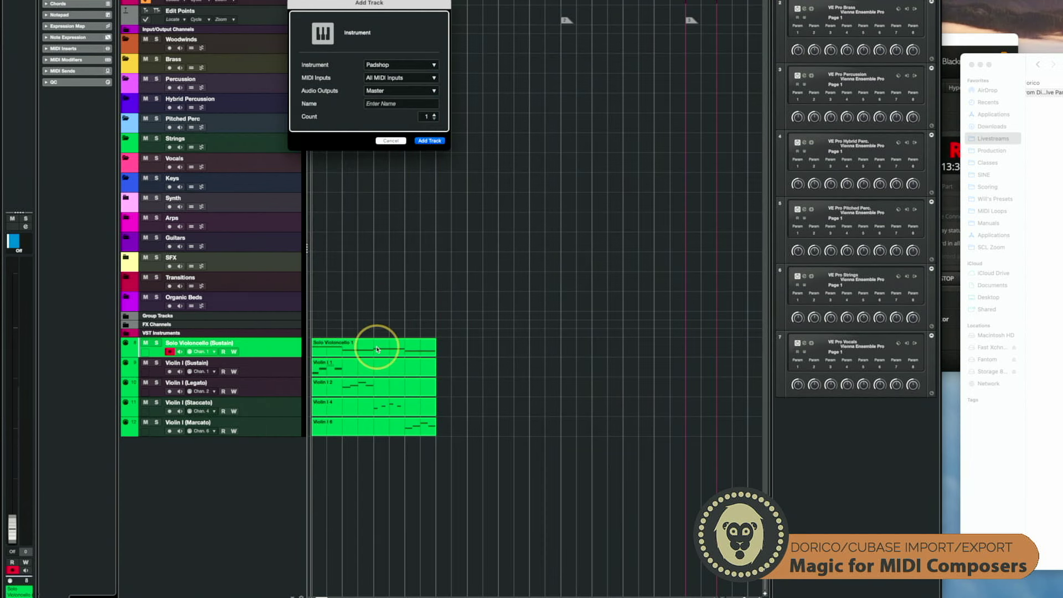
pyautogui.click(431, 141)
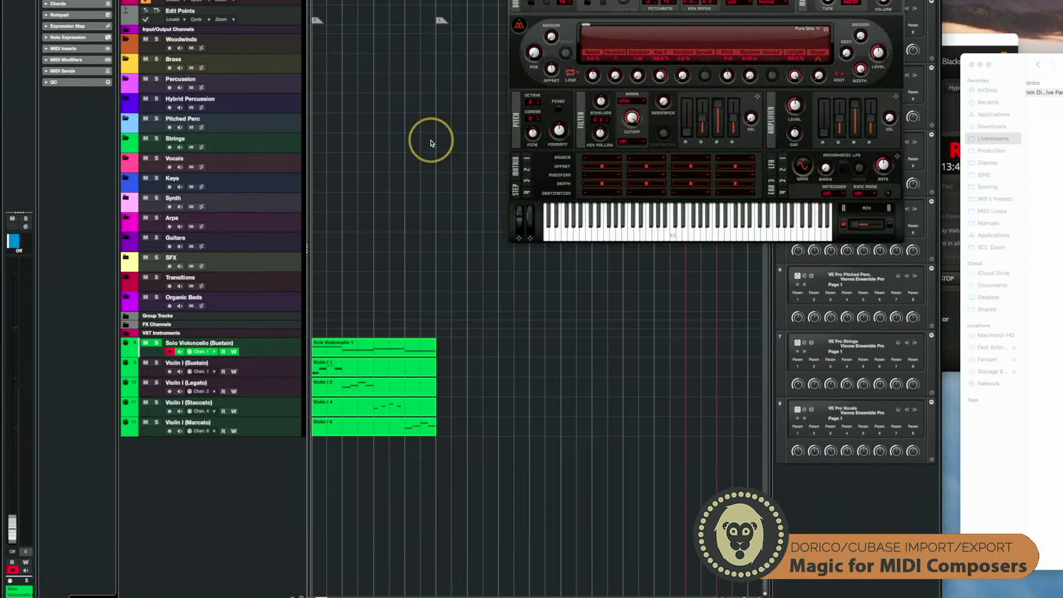
# Bring the Cubase project back to the front, reposition the Padshop window over it and select the Padshop 01 track
pyautogui.press('super+Tab')
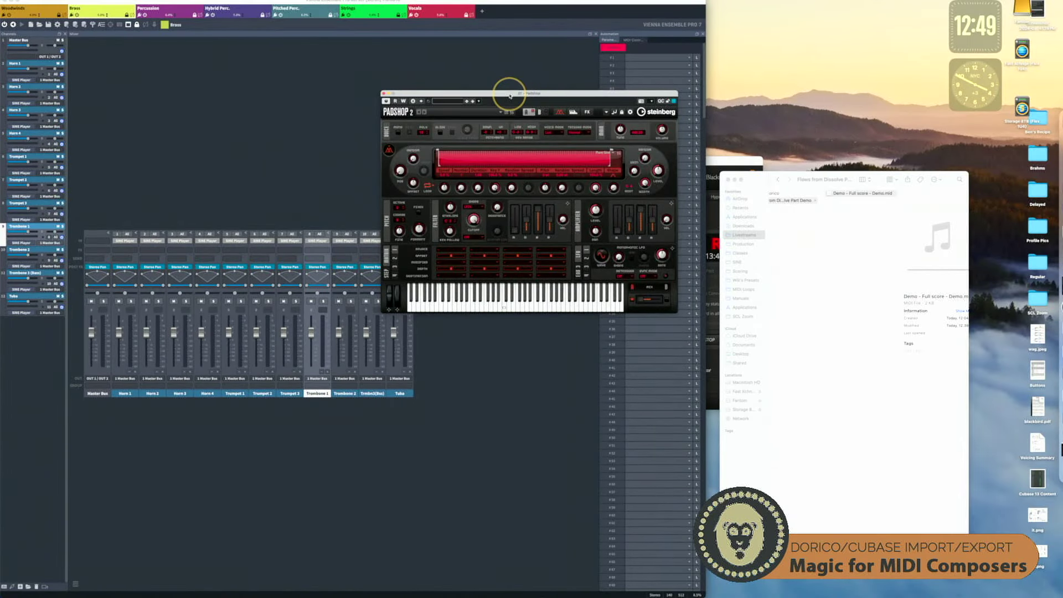
pyautogui.moveTo(510, 95); pyautogui.dragTo(369, 217)
pyautogui.press('super+Tab')
pyautogui.press('super+shift+Tab')
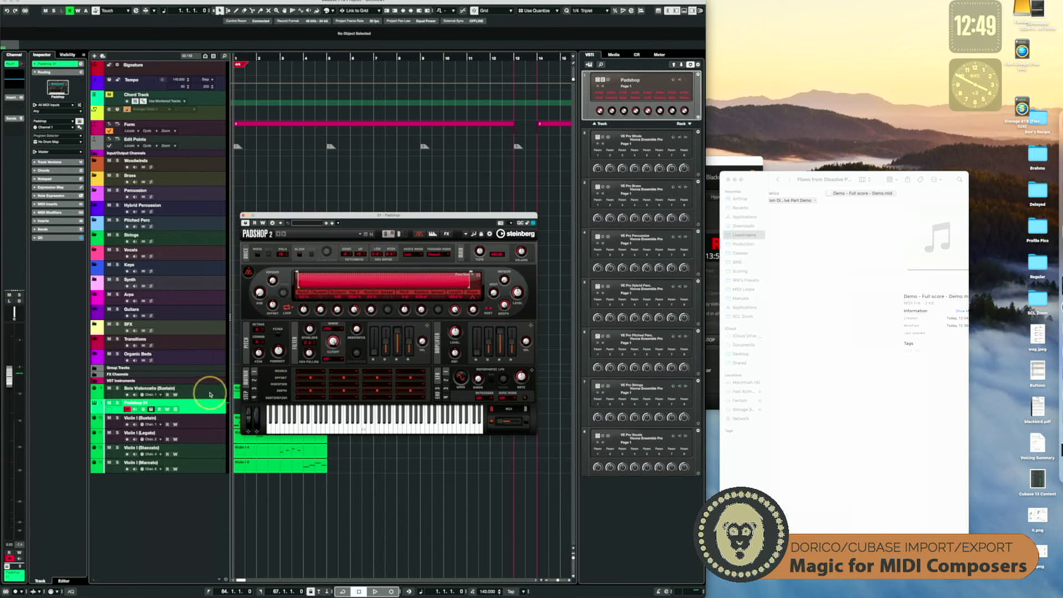
pyautogui.click(210, 393)
pyautogui.click(206, 410)
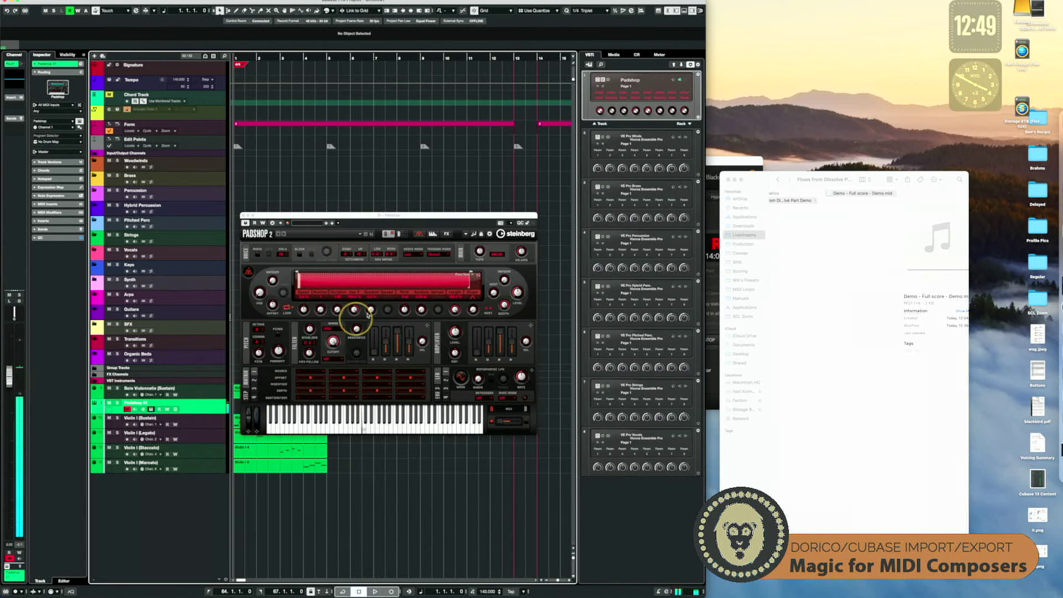
# Load the Alien Water synth pad preset from the Padshop library, and close the preset browser and instrument window
pyautogui.click(319, 231)
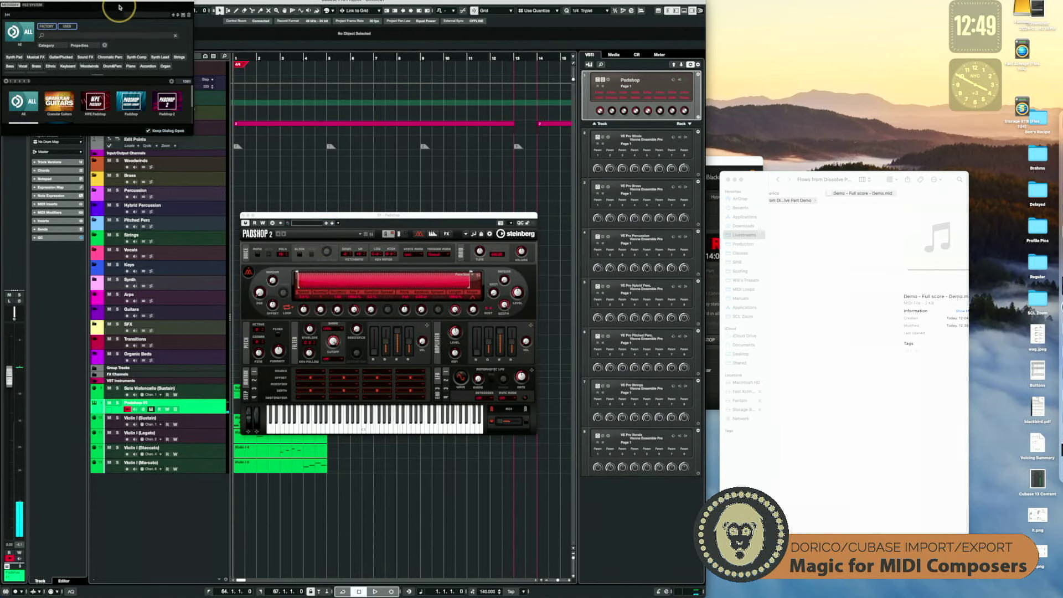
pyautogui.moveTo(137, 7); pyautogui.dragTo(576, 272)
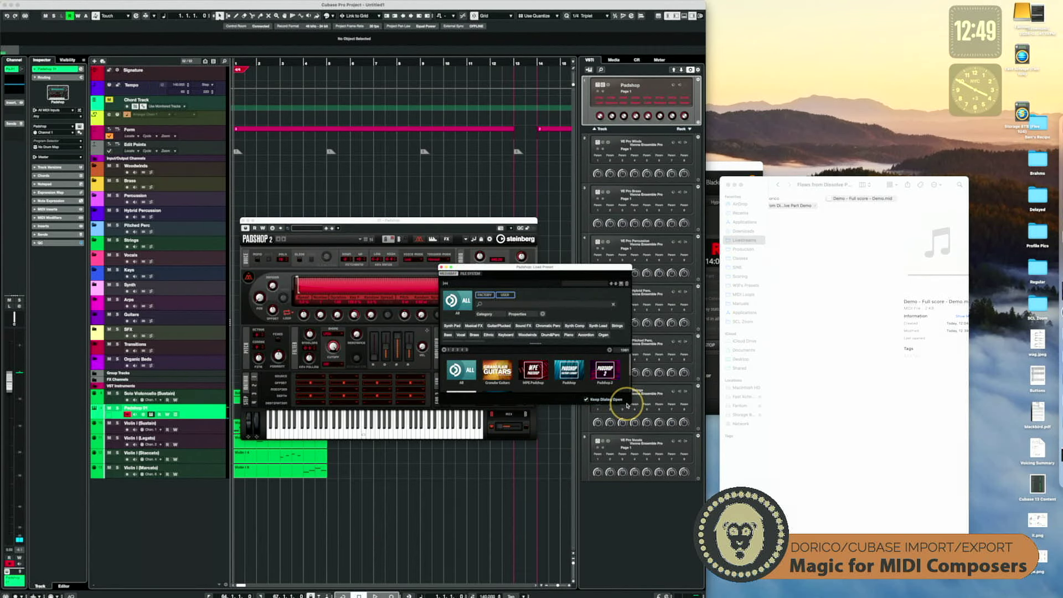
pyautogui.moveTo(628, 403); pyautogui.dragTo(631, 516)
pyautogui.click(571, 371)
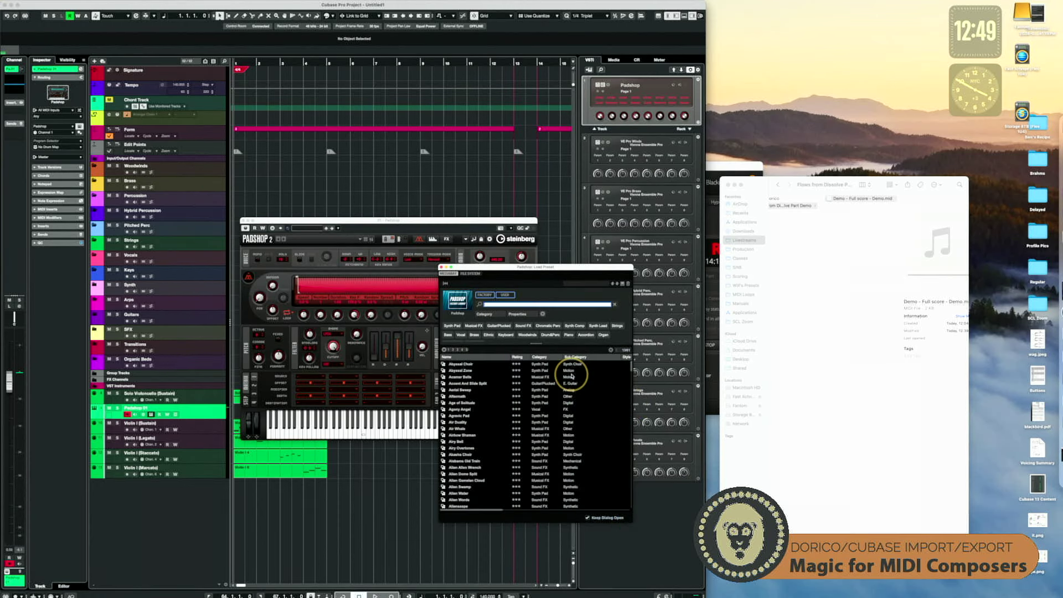
pyautogui.click(456, 397)
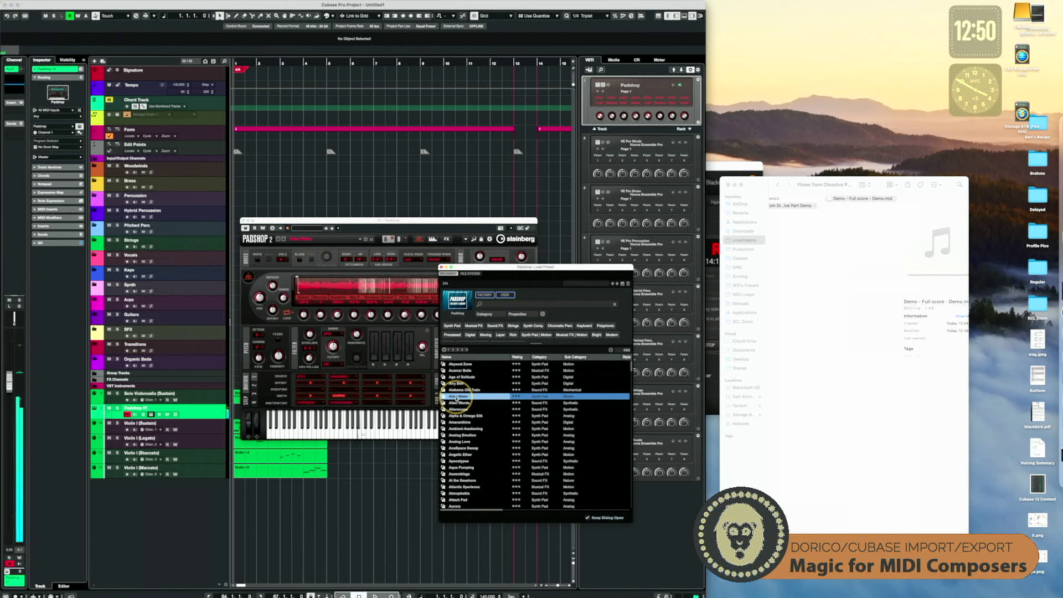
pyautogui.click(441, 267)
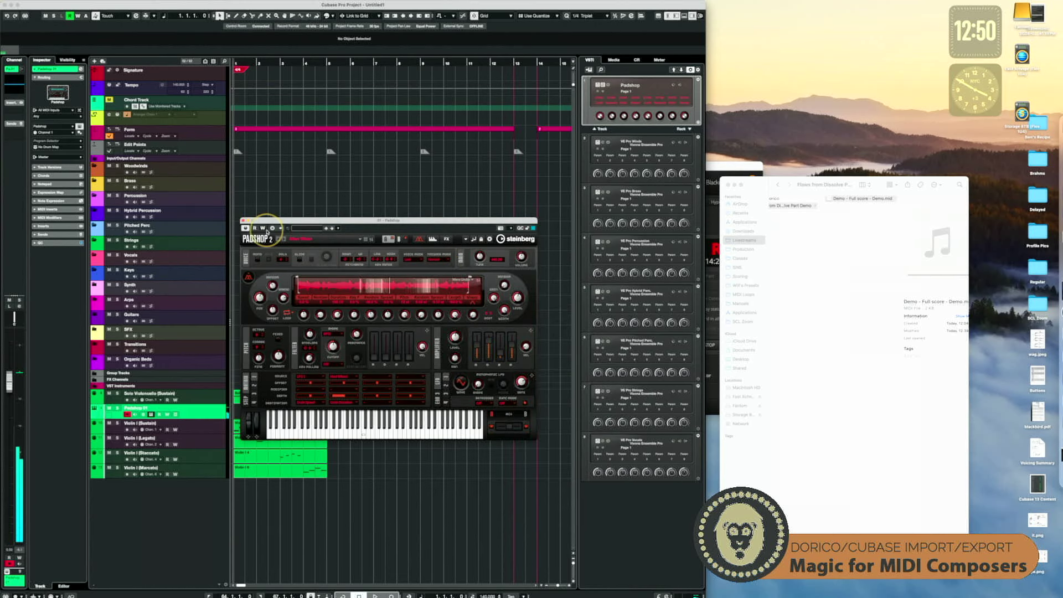
pyautogui.click(243, 220)
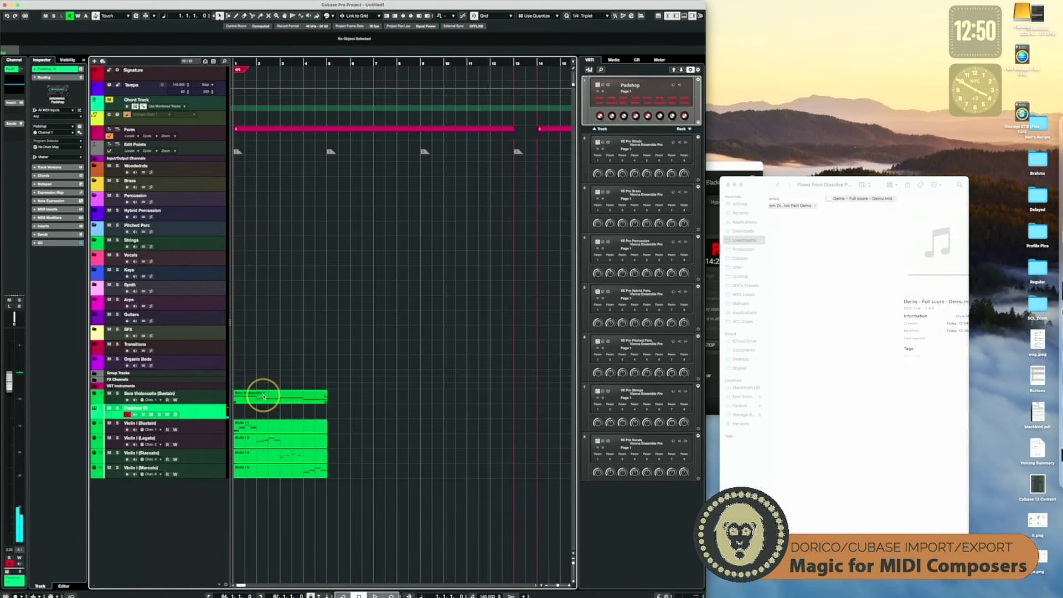
# Copy the Solo Violoncello (Sustain) part onto the Padshop 01 track at bar 1 and play it back
pyautogui.click(264, 396)
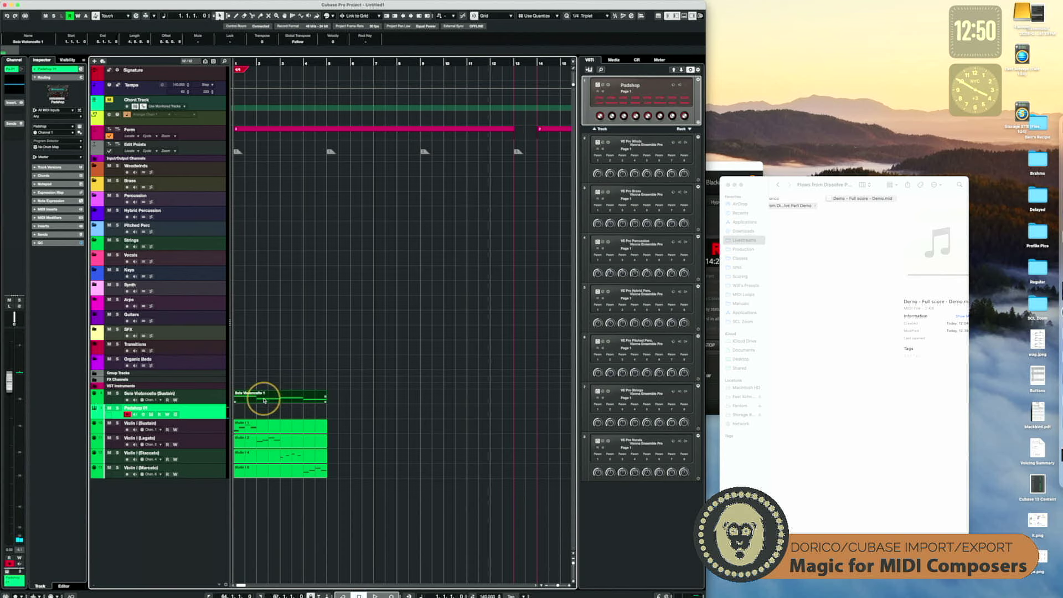
pyautogui.moveTo(264, 399); pyautogui.dragTo(263, 412)
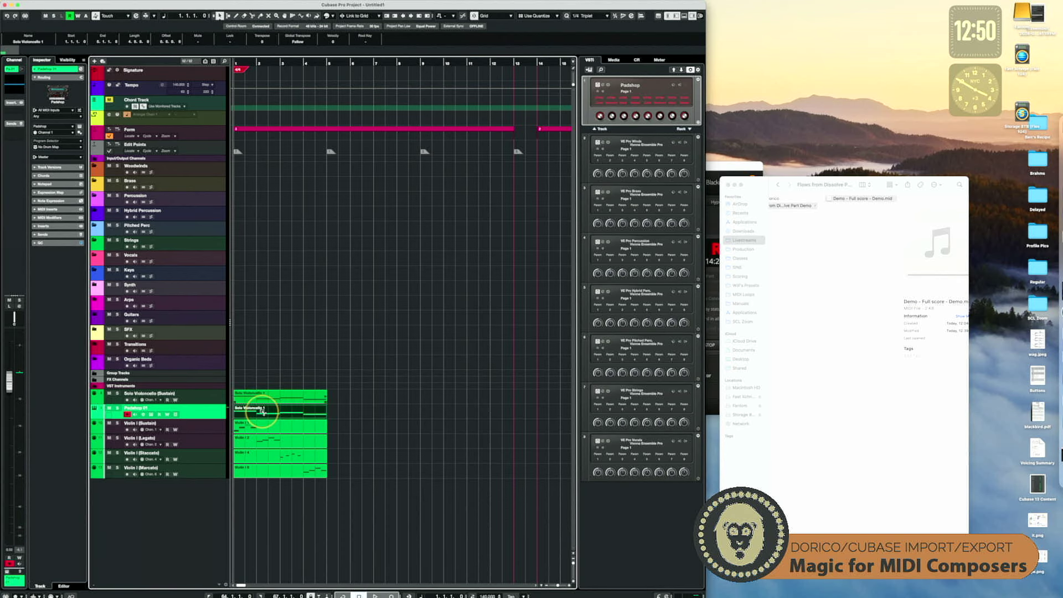
pyautogui.press('space')
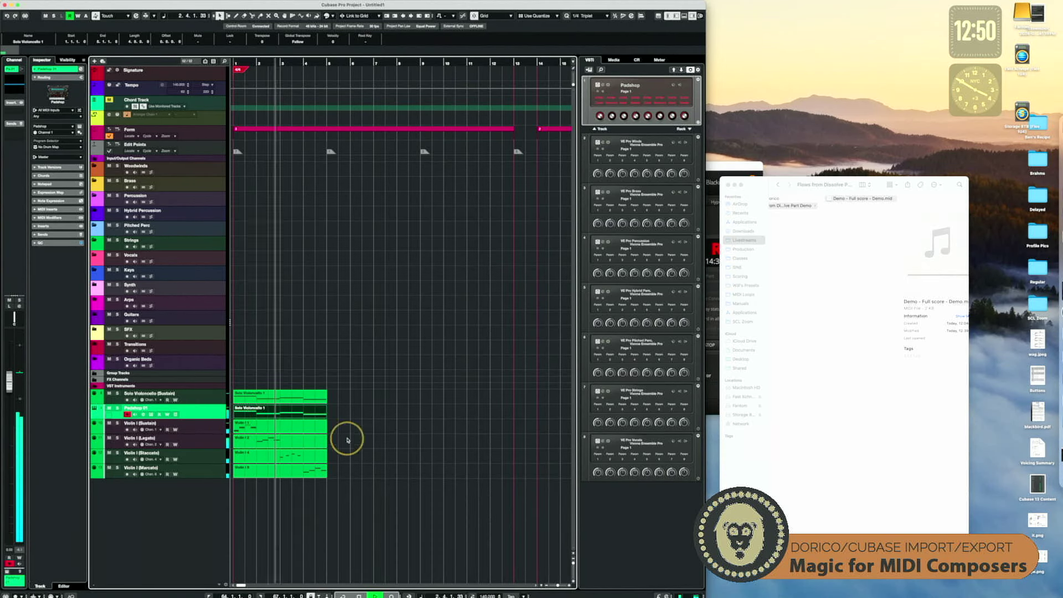
pyautogui.press('space')
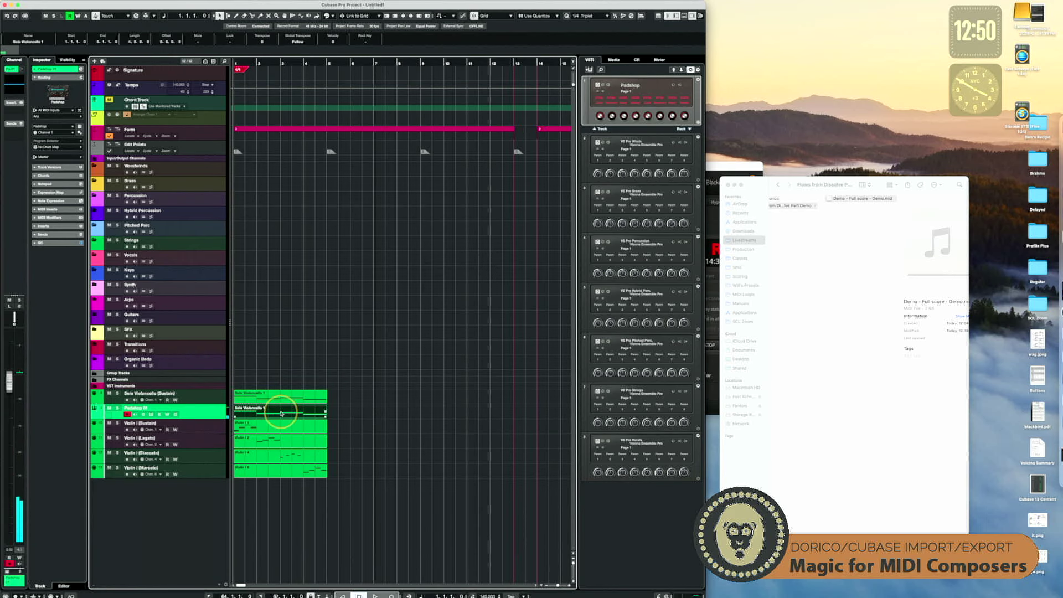
# Select the Violin I (Sustain) track and load the Connect IO - Violin I preset in the Project Logical Editor
pyautogui.click(215, 425)
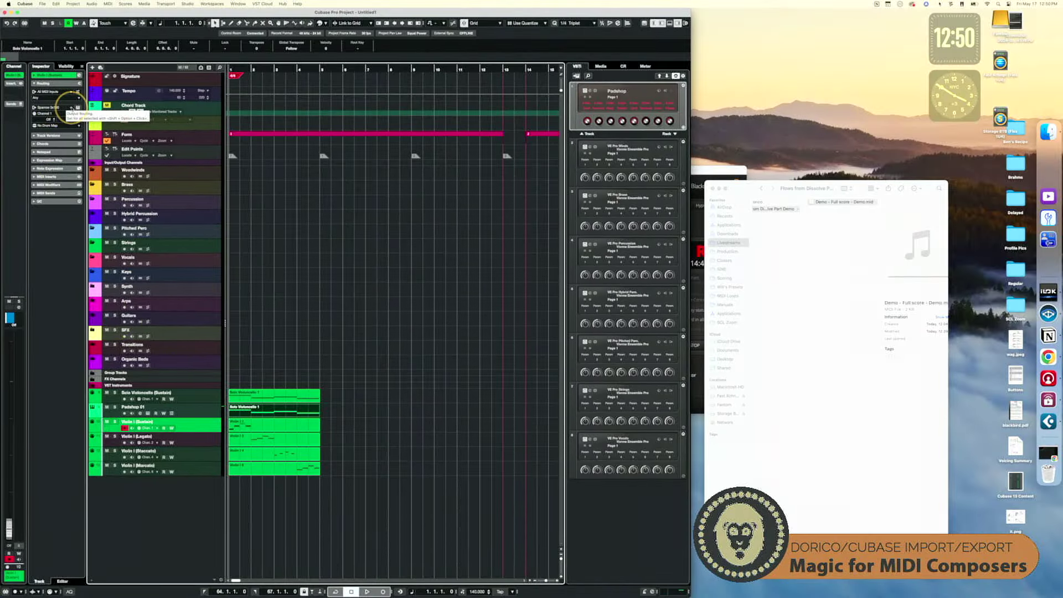
pyautogui.click(78, 4)
pyautogui.moveTo(110, 145)
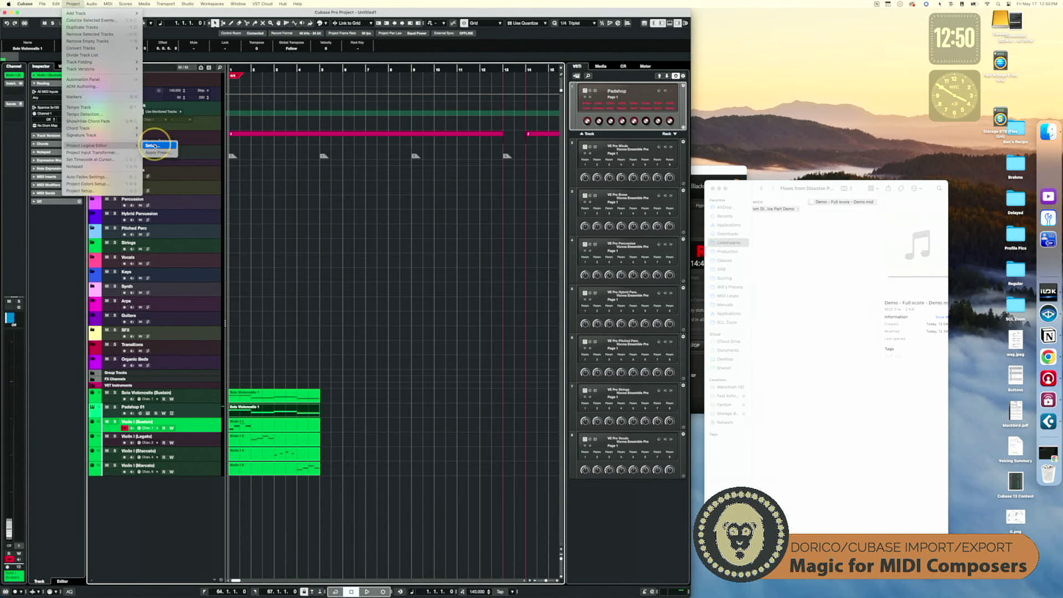
pyautogui.click(154, 146)
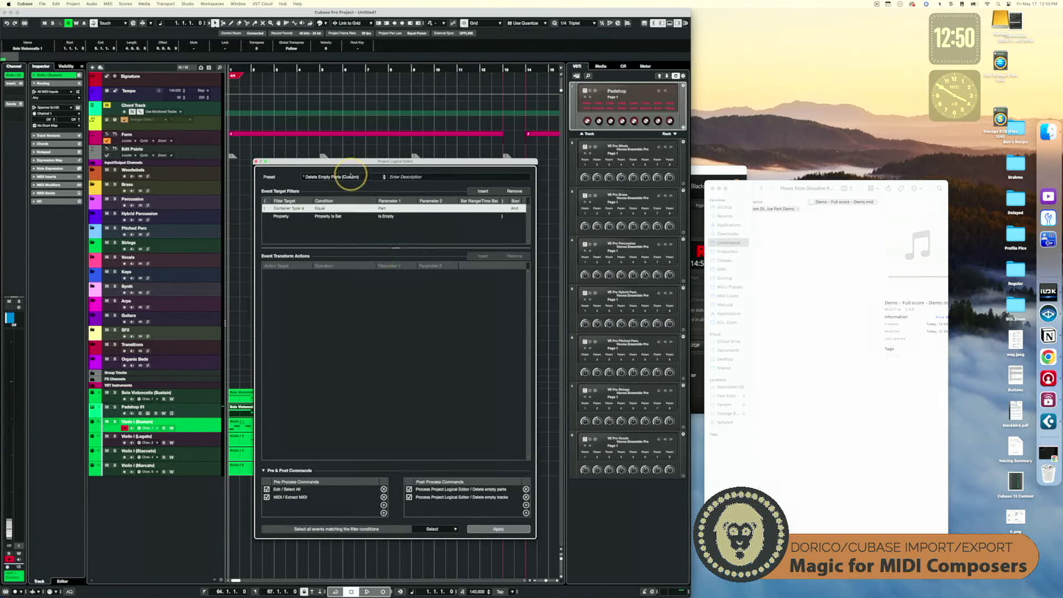
pyautogui.click(350, 177)
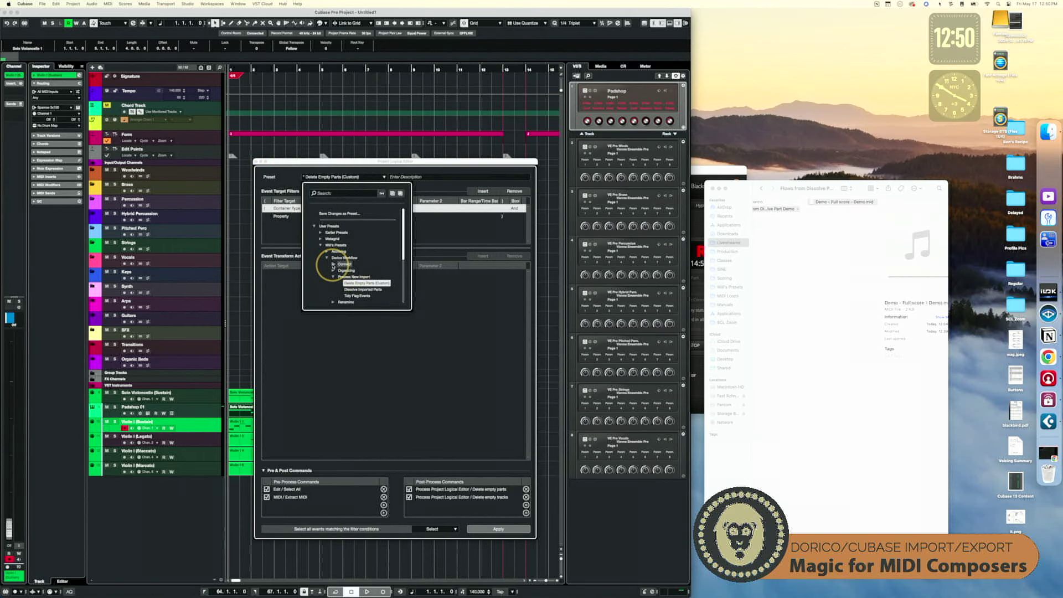
pyautogui.click(333, 264)
pyautogui.scroll(-2, 368, 283)
pyautogui.scroll(-1, 376, 281)
pyautogui.scroll(-4, 375, 281)
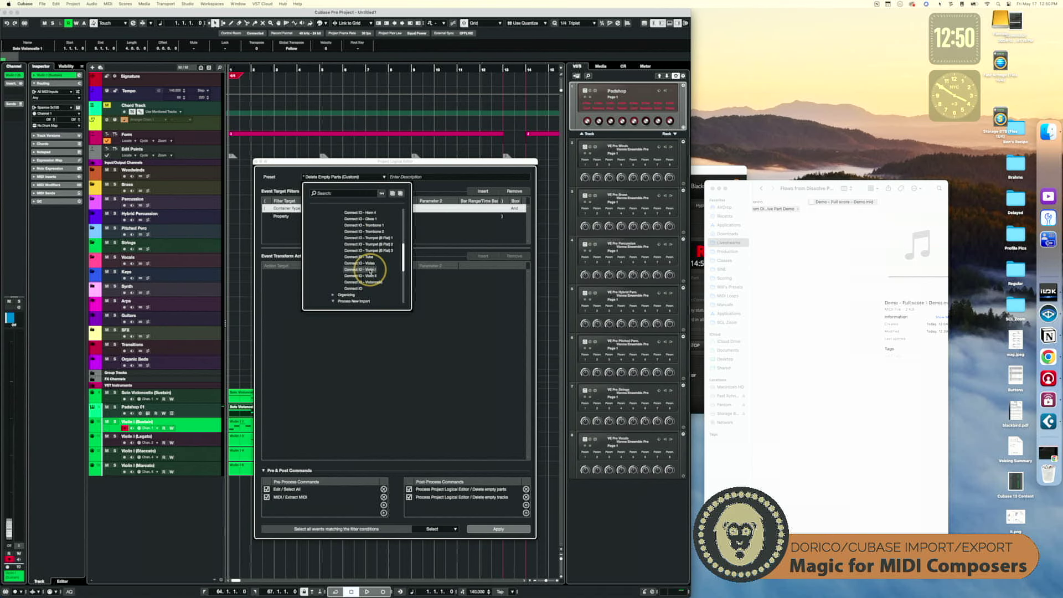
pyautogui.click(360, 269)
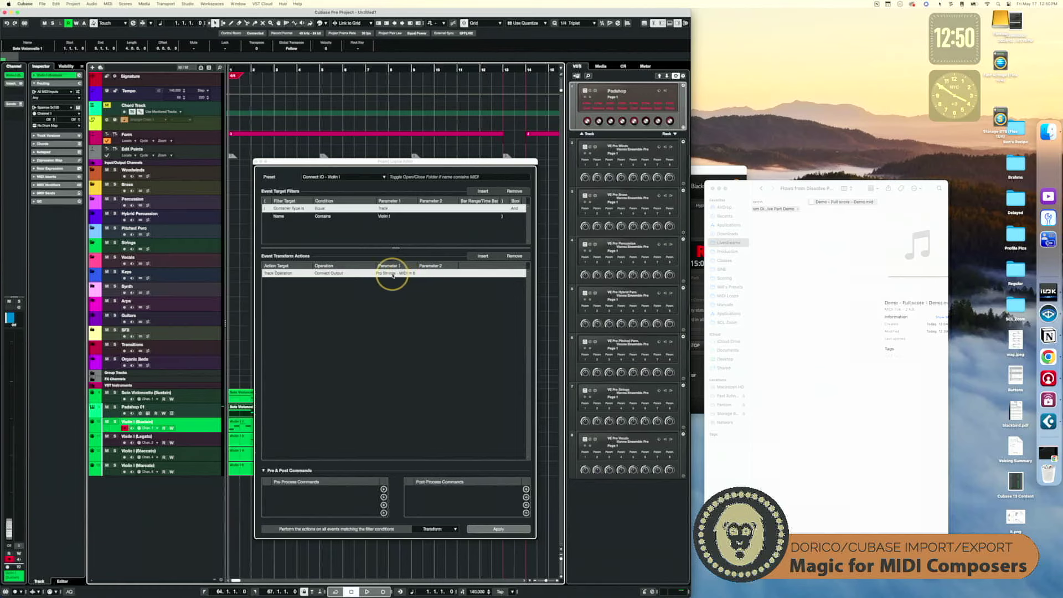
# Connect the Violin I tracks' output to VE Pro Strings - MIDI In 6, apply it, and check the track routing
pyautogui.click(393, 274)
pyautogui.scroll(-8, 438, 439)
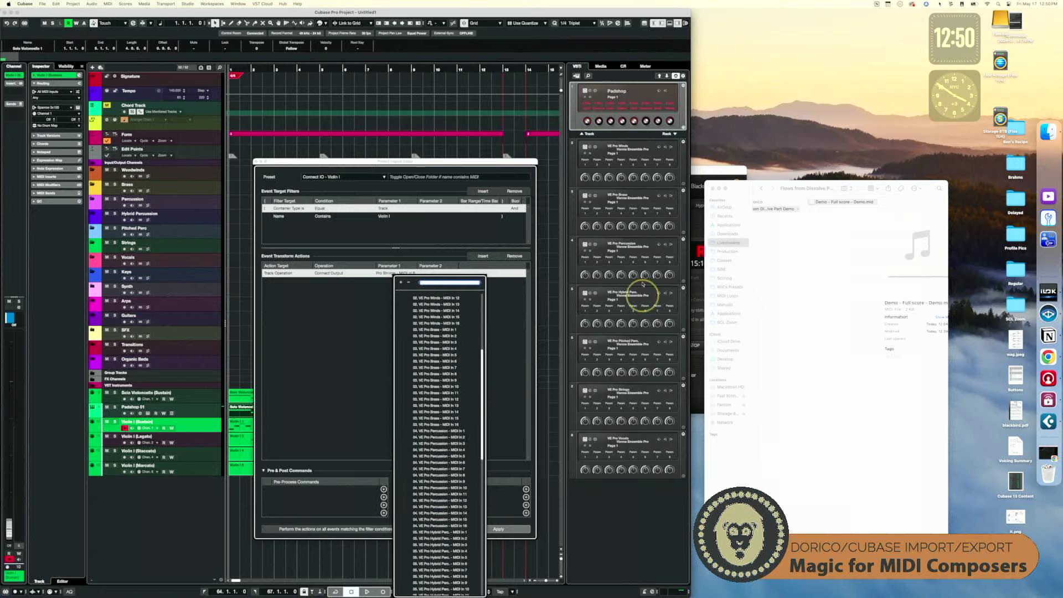
pyautogui.scroll(-15, 446, 446)
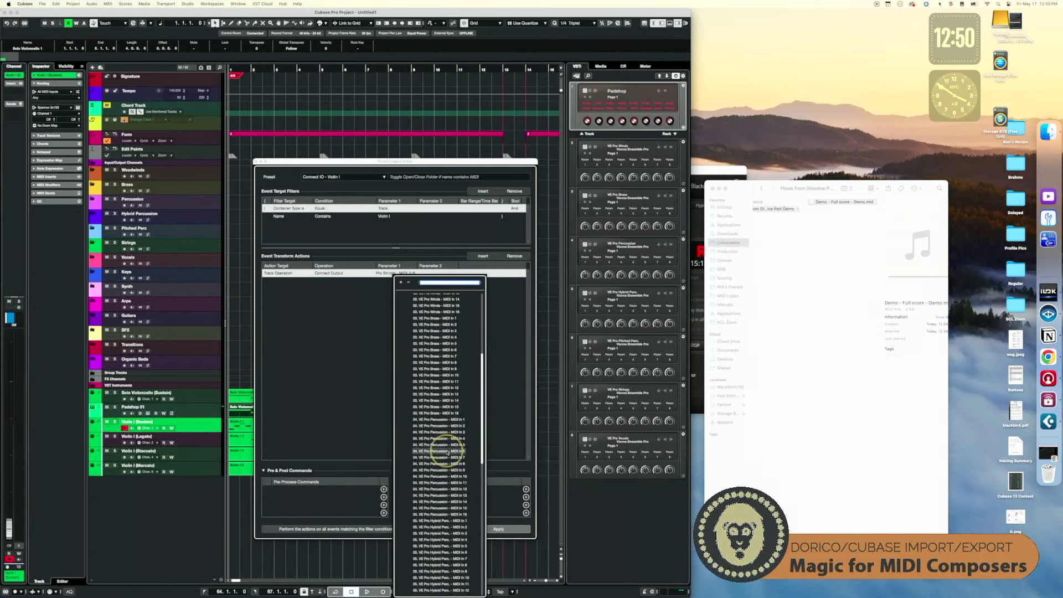
pyautogui.scroll(-5, 447, 453)
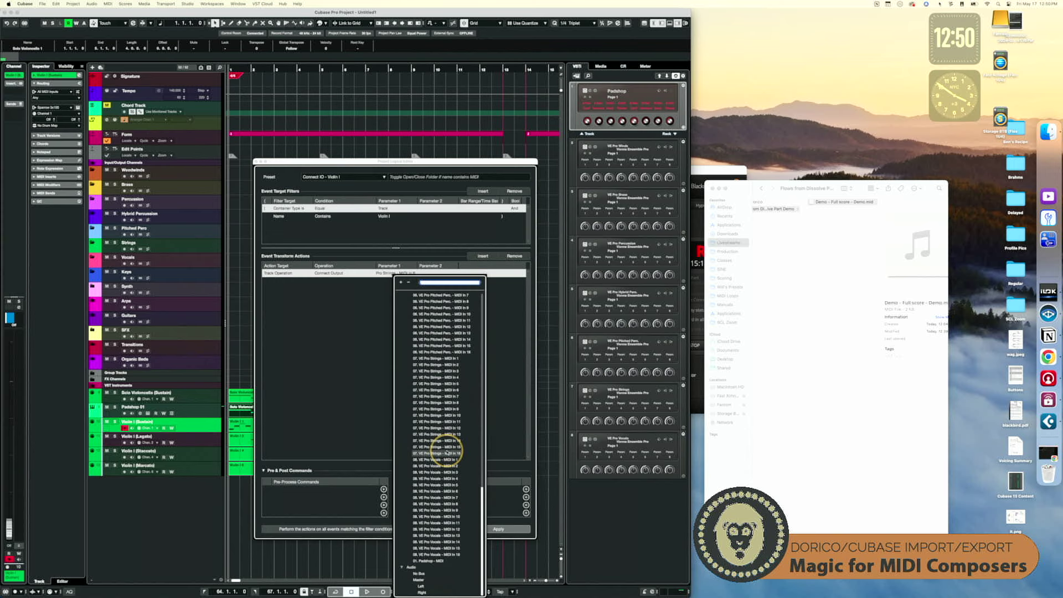
pyautogui.click(450, 389)
pyautogui.click(490, 529)
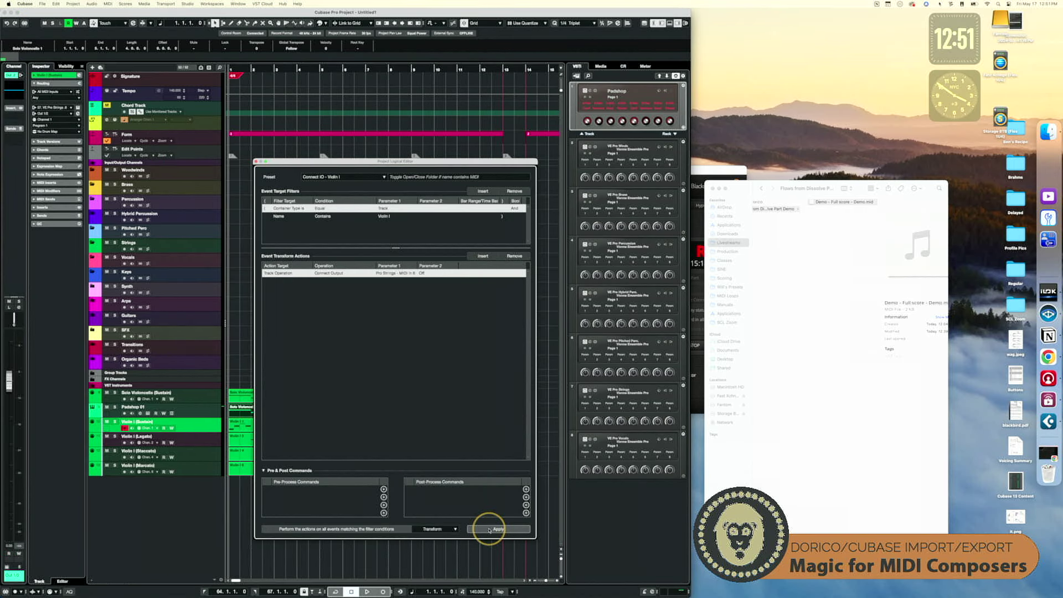
pyautogui.click(135, 354)
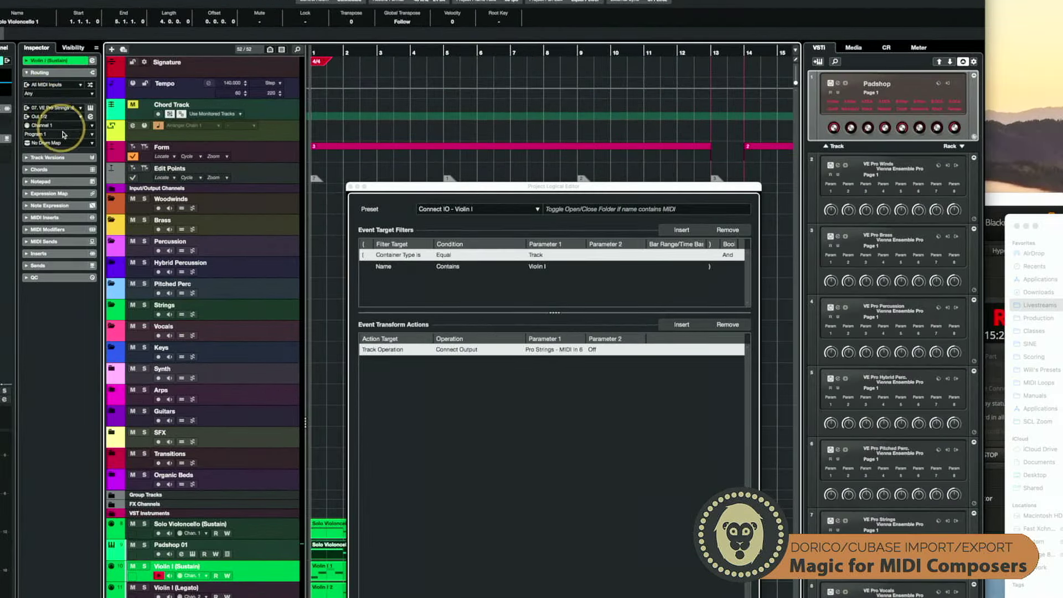
pyautogui.click(271, 592)
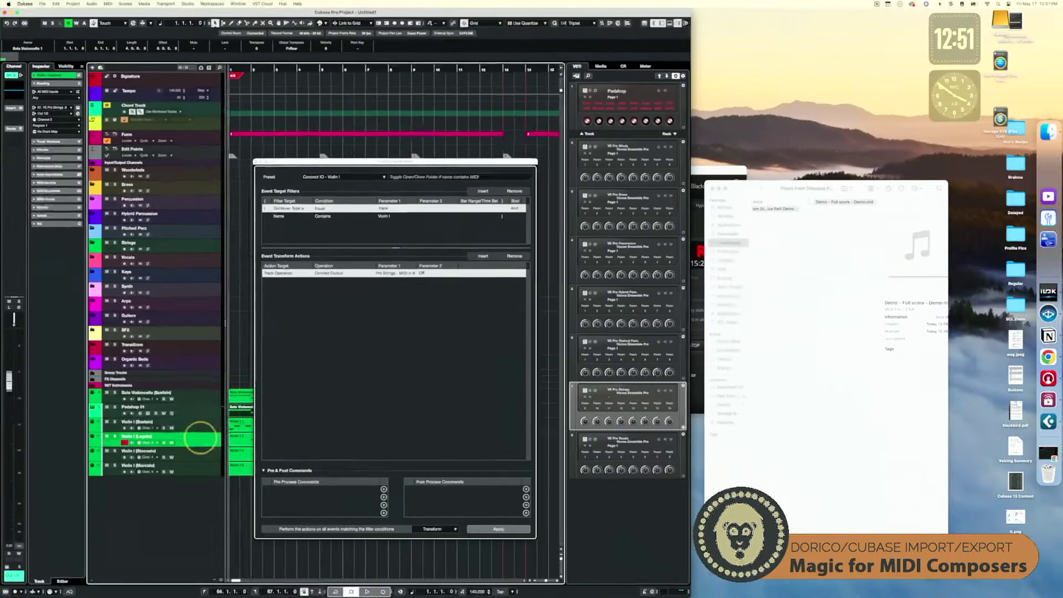
# Select the Solo Violoncello (Sustain) track and load the Connect IO - Violoncello preset in the Project Logical Editor
pyautogui.click(208, 399)
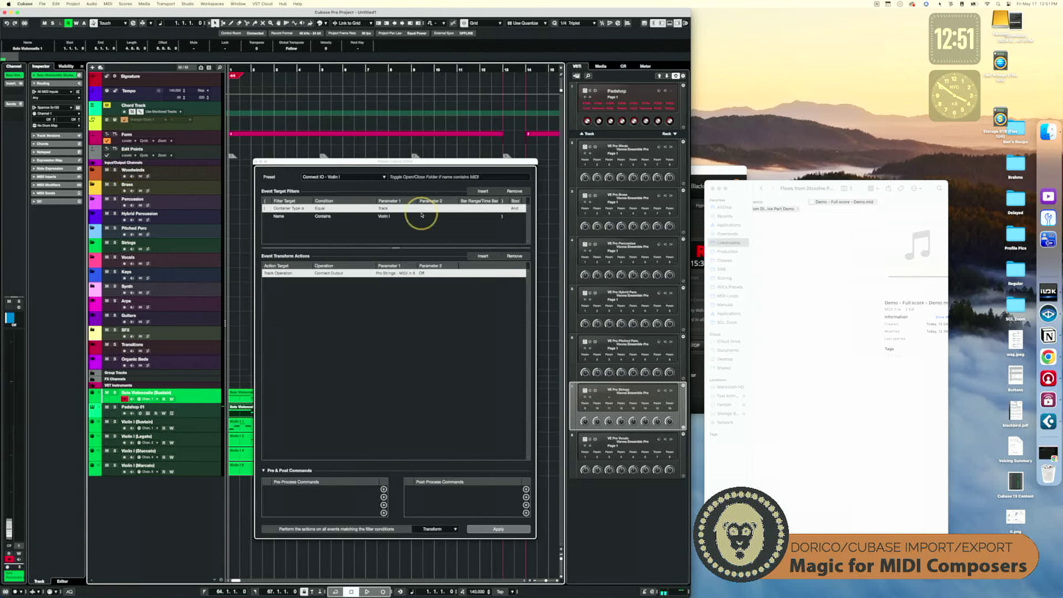
pyautogui.click(349, 177)
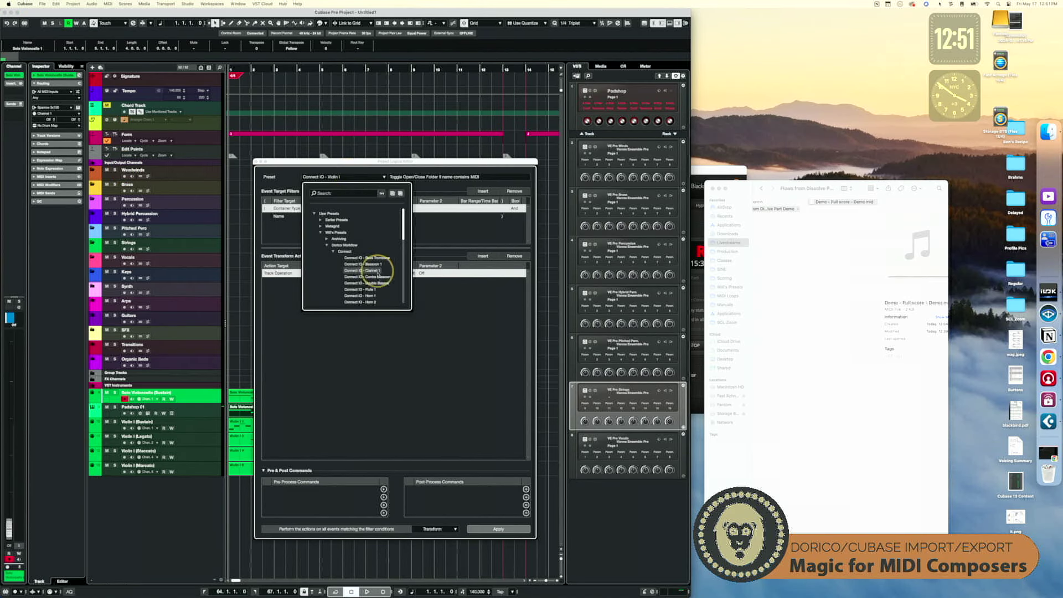
pyautogui.scroll(-5, 373, 269)
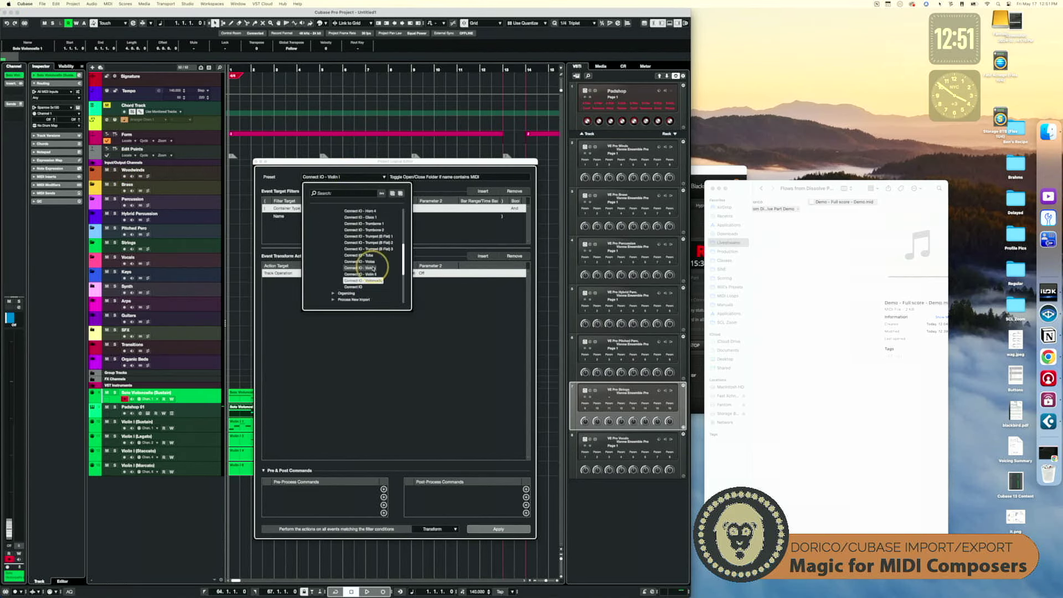
pyautogui.scroll(1, 374, 268)
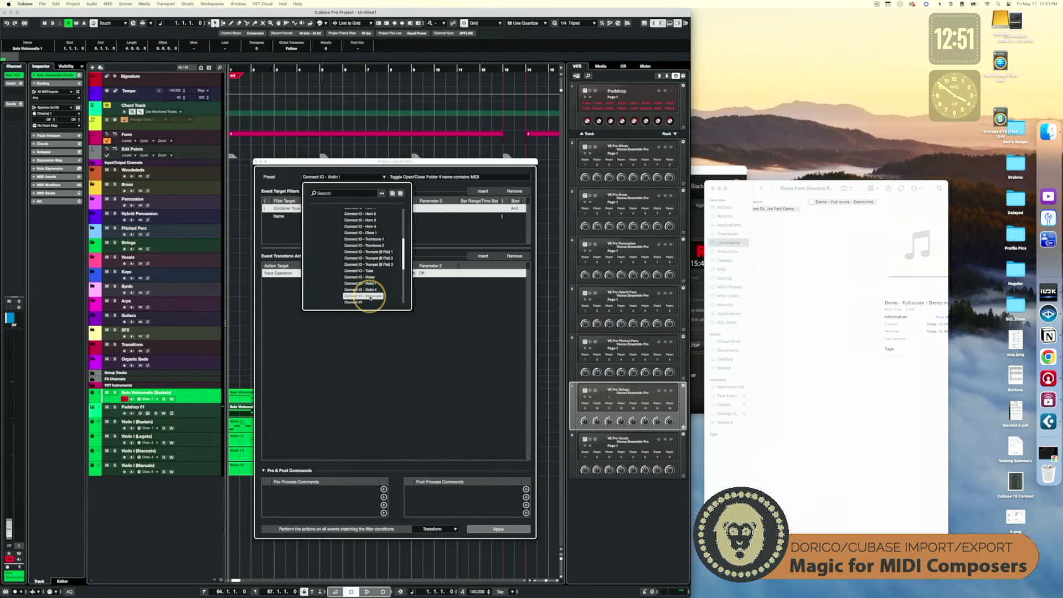
pyautogui.click(366, 296)
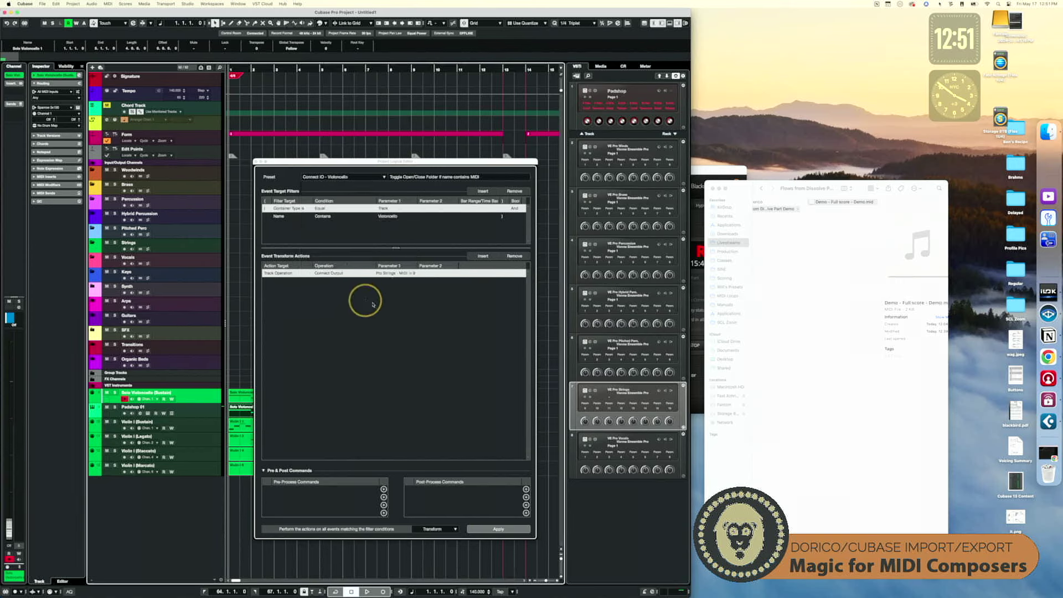
# Set the Violoncello preset's Connect Output action to VE Pro Strings - MIDI In 9 and apply it
pyautogui.click(403, 273)
pyautogui.scroll(-5, 440, 434)
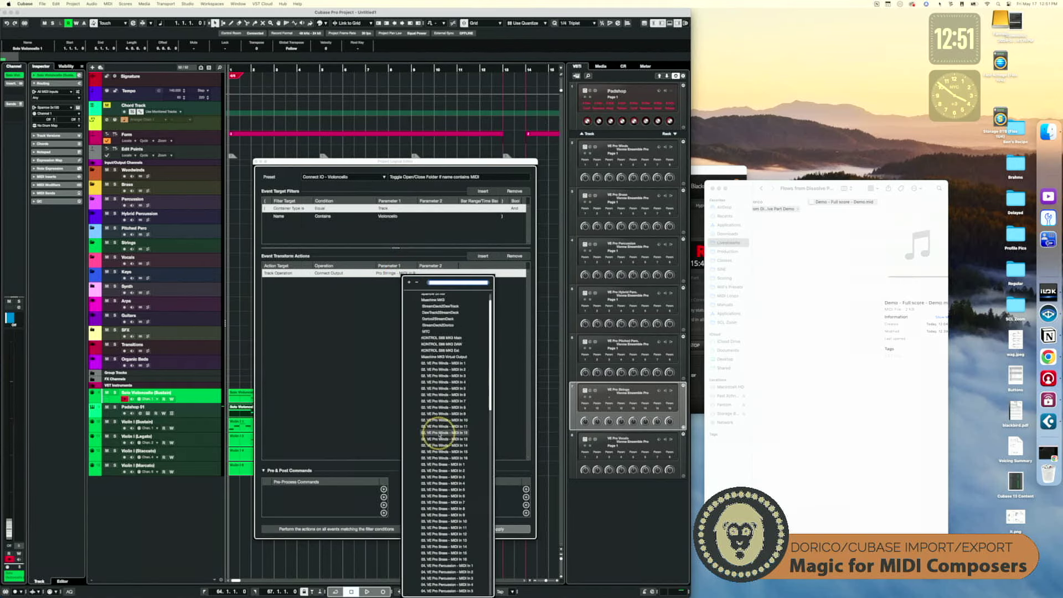
pyautogui.scroll(-5, 440, 435)
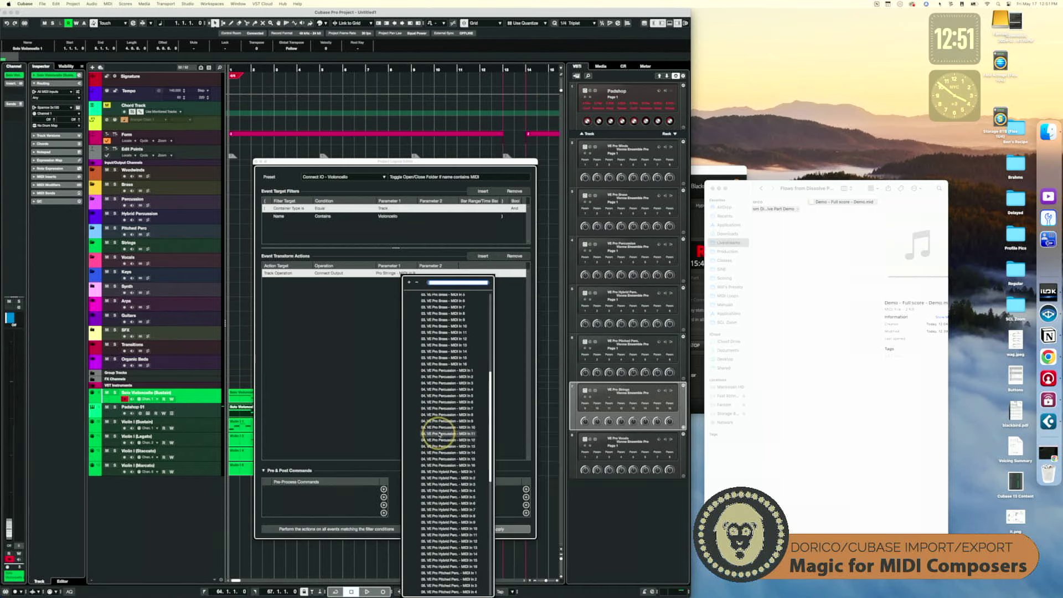
pyautogui.scroll(-6, 439, 434)
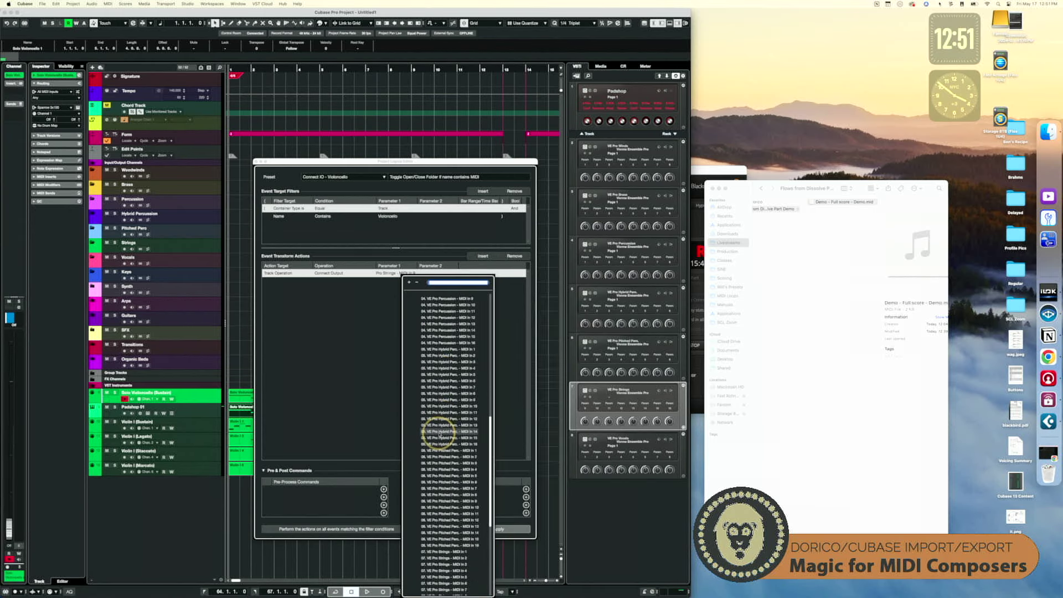
pyautogui.scroll(-3, 439, 434)
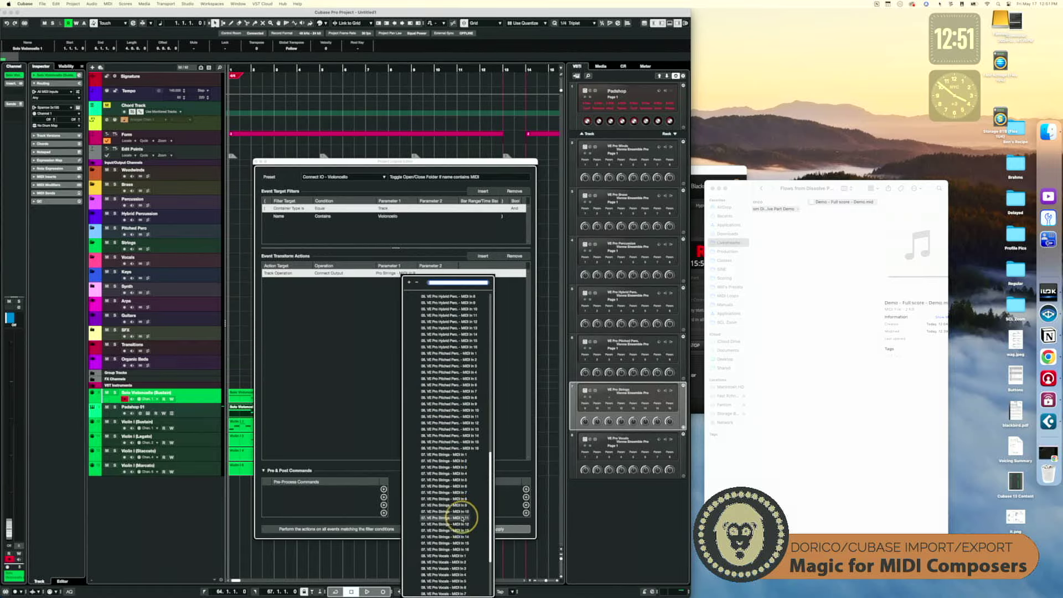
pyautogui.click(463, 505)
pyautogui.click(496, 527)
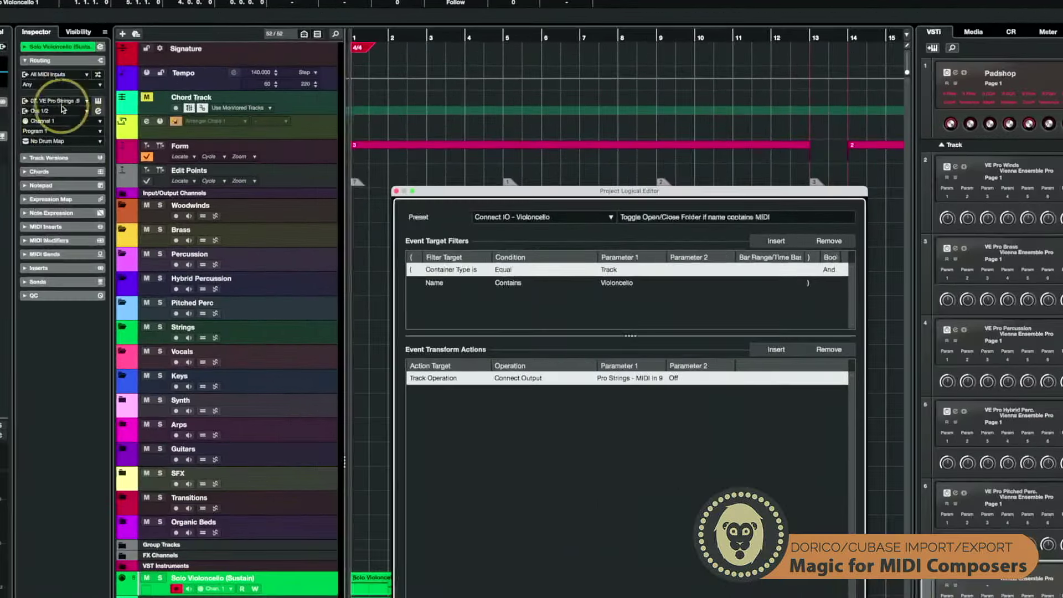
# Close the Project Logical Editor, mute the Padshop 01 track and play back the tracks routed to VE Pro Strings
pyautogui.click(396, 192)
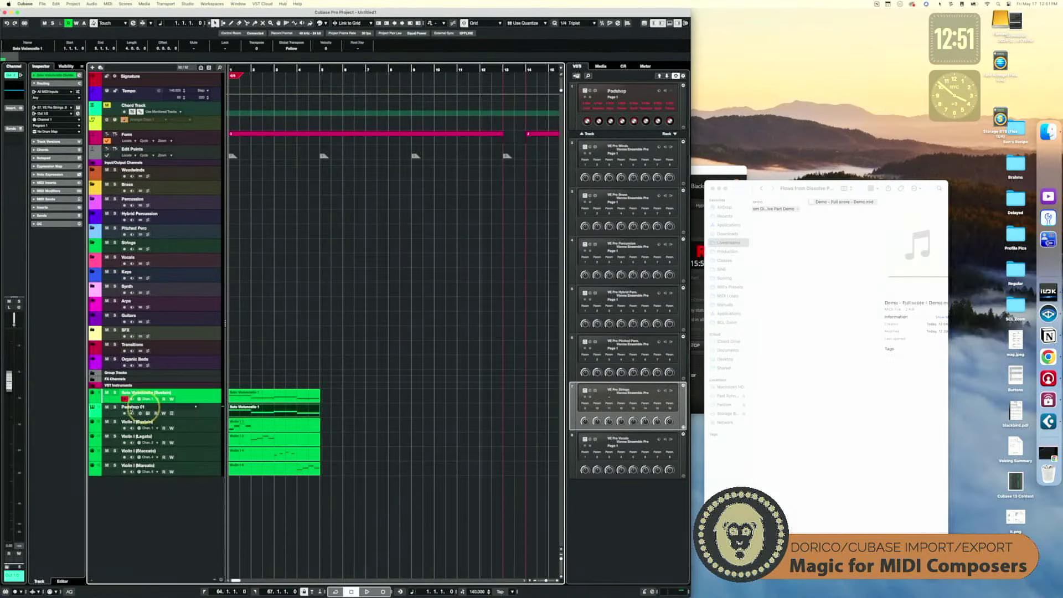
pyautogui.click(107, 407)
pyautogui.click(261, 413)
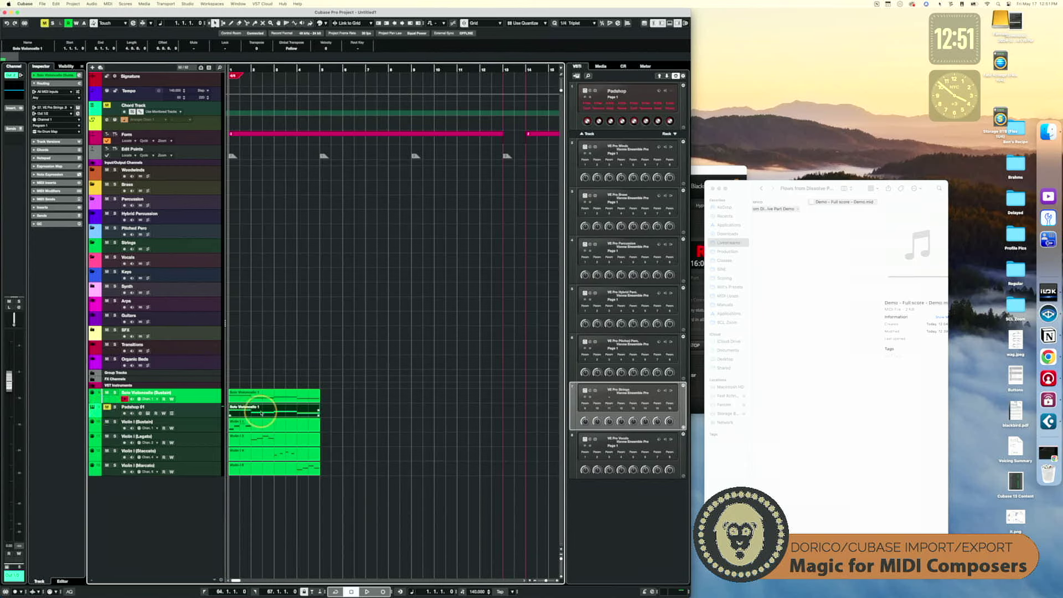
pyautogui.press('space')
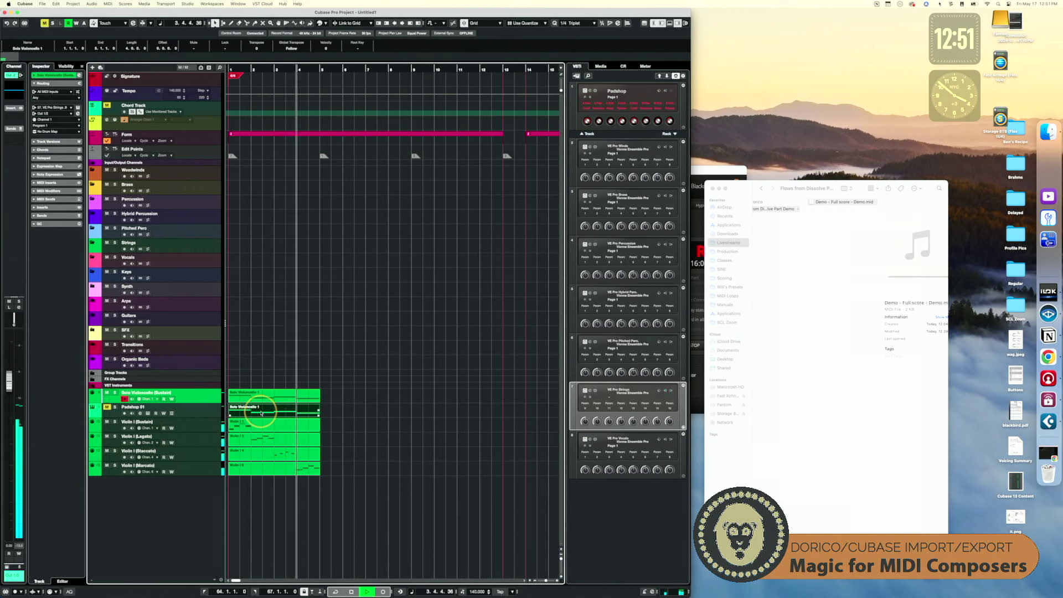
pyautogui.press('space')
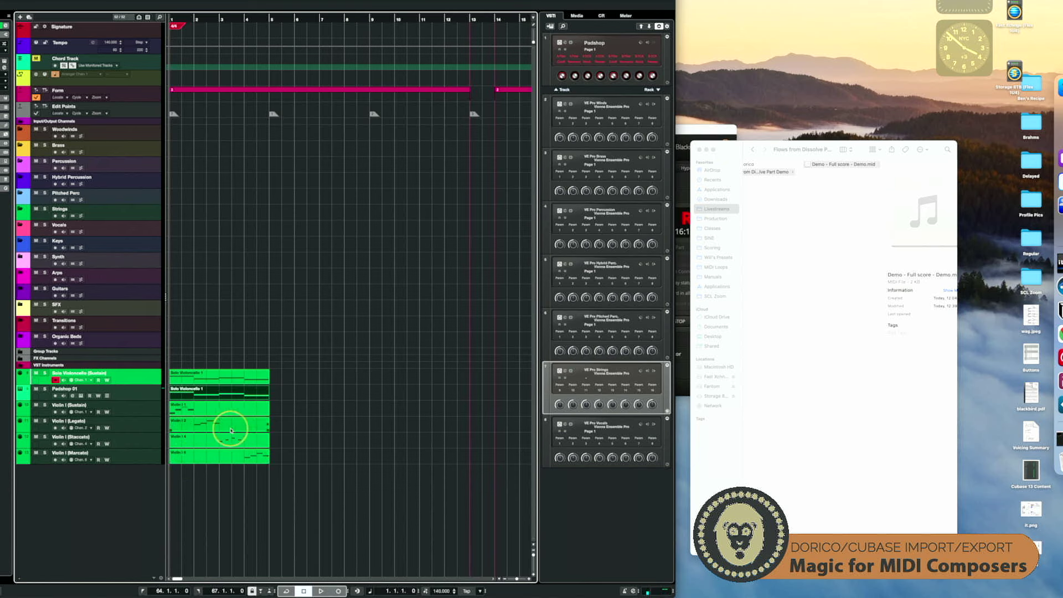
# Set the locators to the selected Solo Violoncello part, bars 1 to 5, and play back that range
pyautogui.press('p')
pyautogui.press('space')
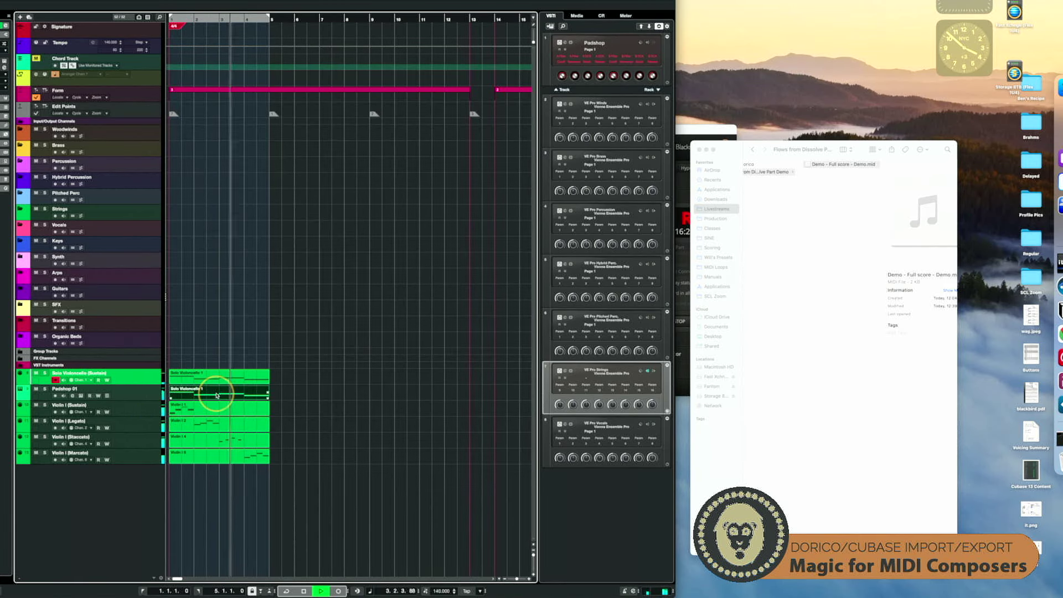
pyautogui.press('space')
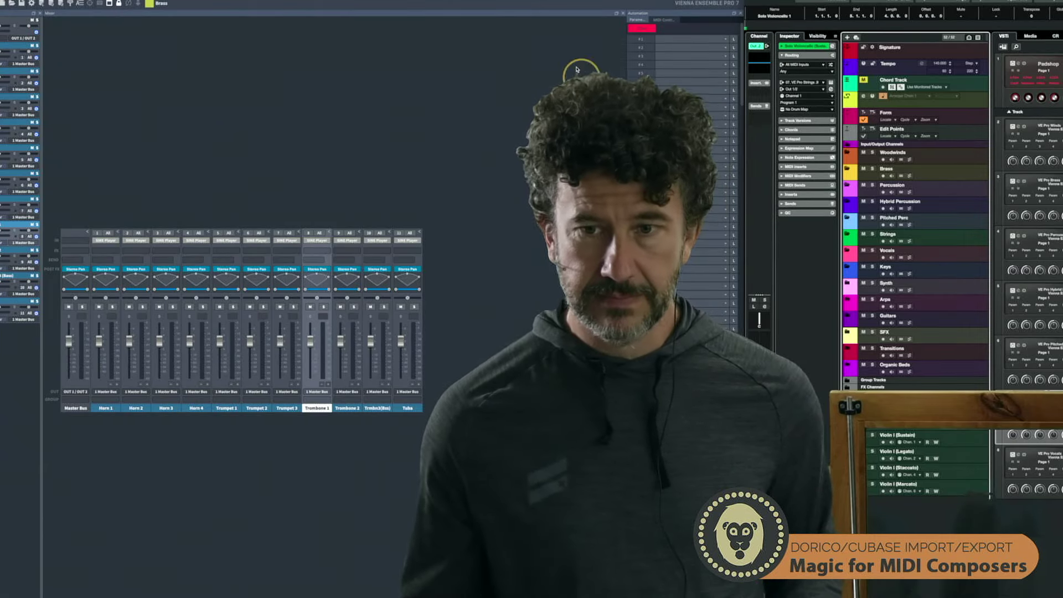
# Switch to Cubase and try to move the grid around bar 3 with the Time Warp tool in Warp Grid mode
pyautogui.click(471, 12)
pyautogui.click(798, 13)
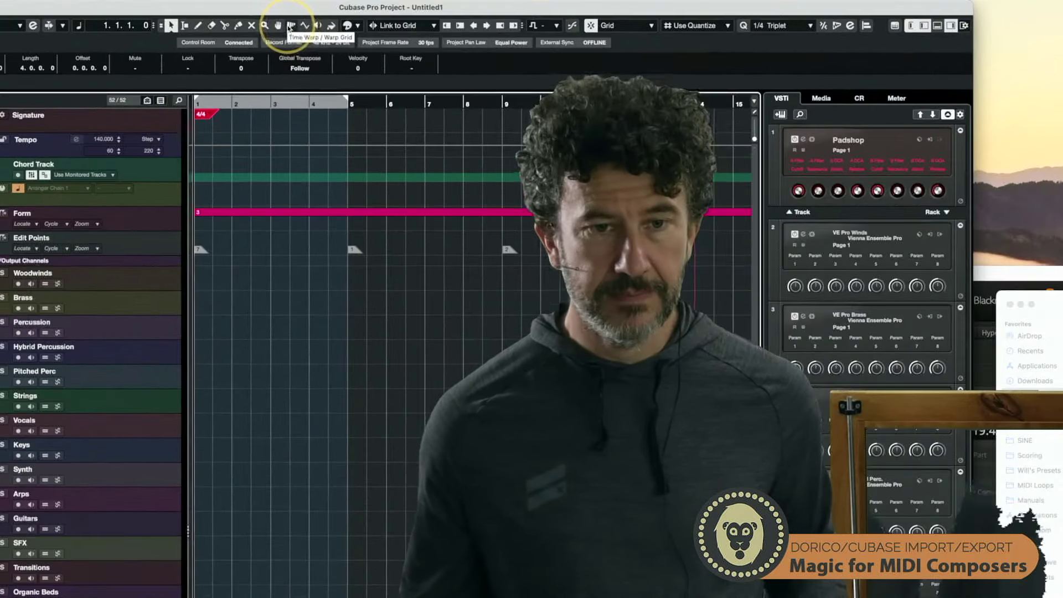
pyautogui.click(290, 26)
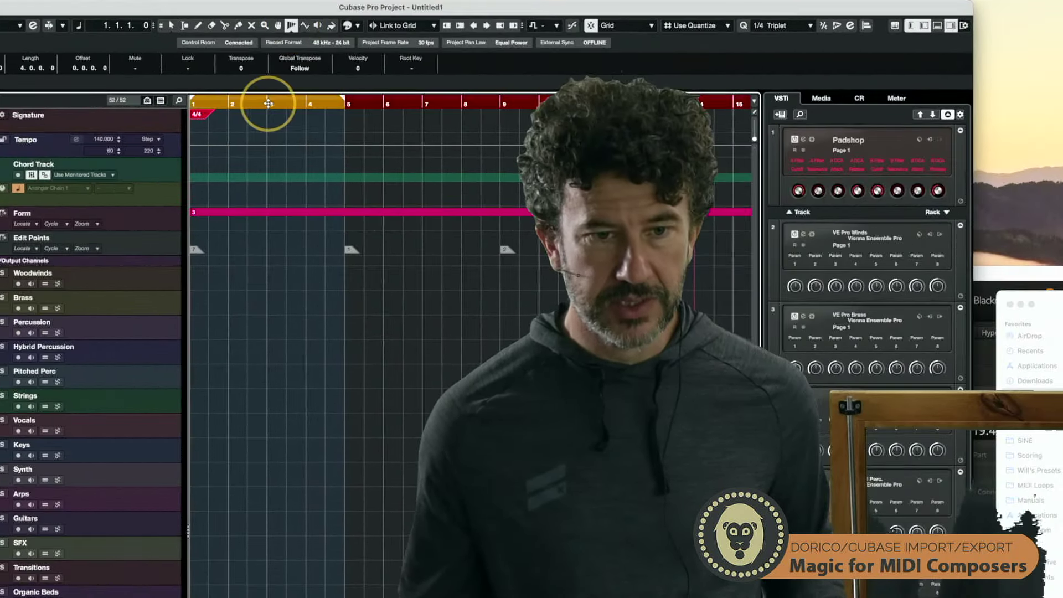
pyautogui.click(263, 120)
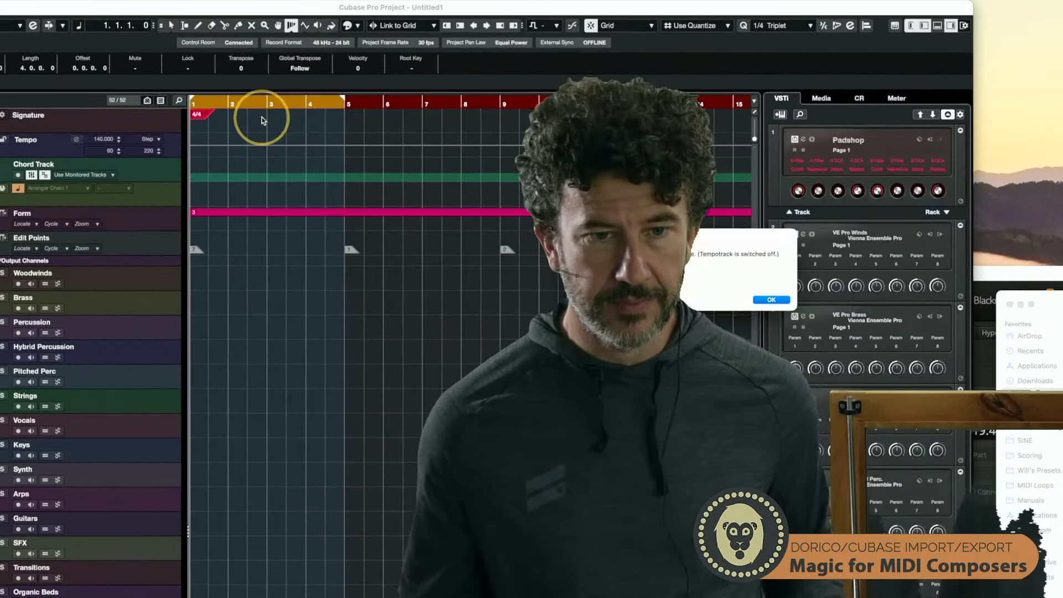
pyautogui.click(771, 299)
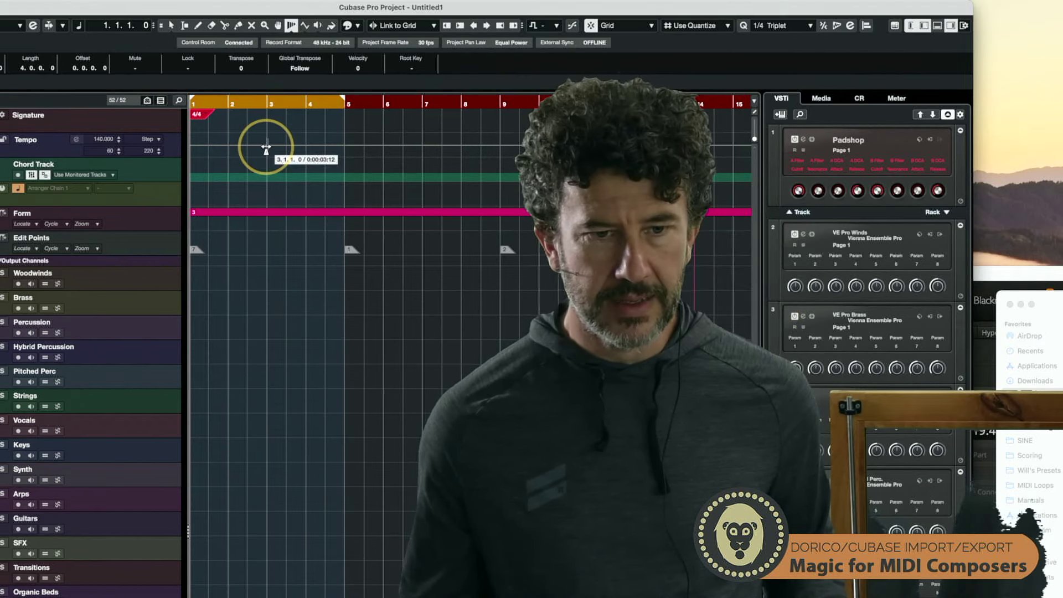
pyautogui.click(299, 151)
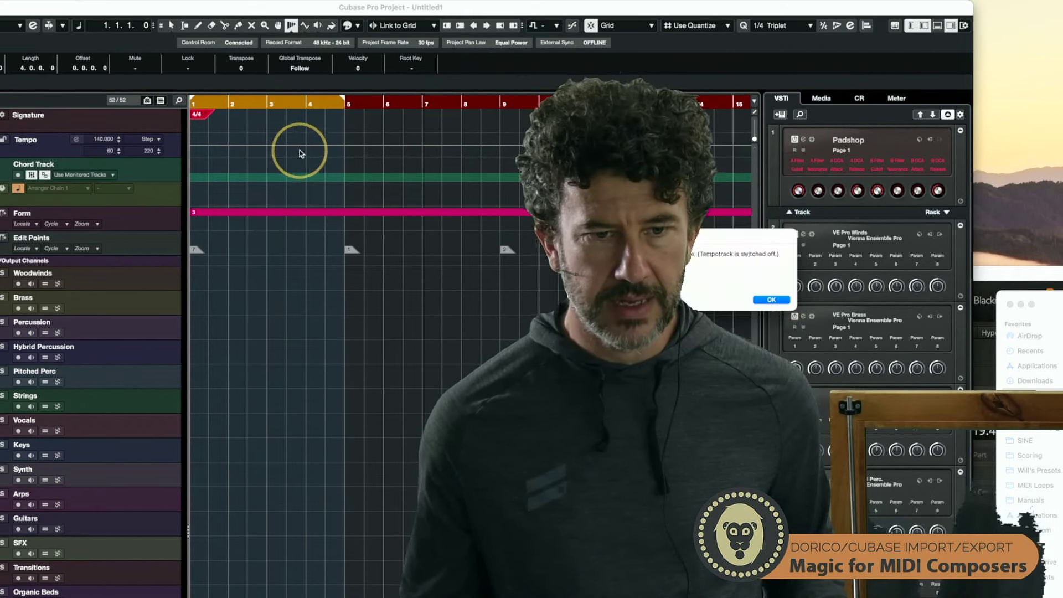
pyautogui.click(771, 299)
# Try to stretch the timeline near bar 3 with the warp tool in Free Warp mode
pyautogui.click(291, 26)
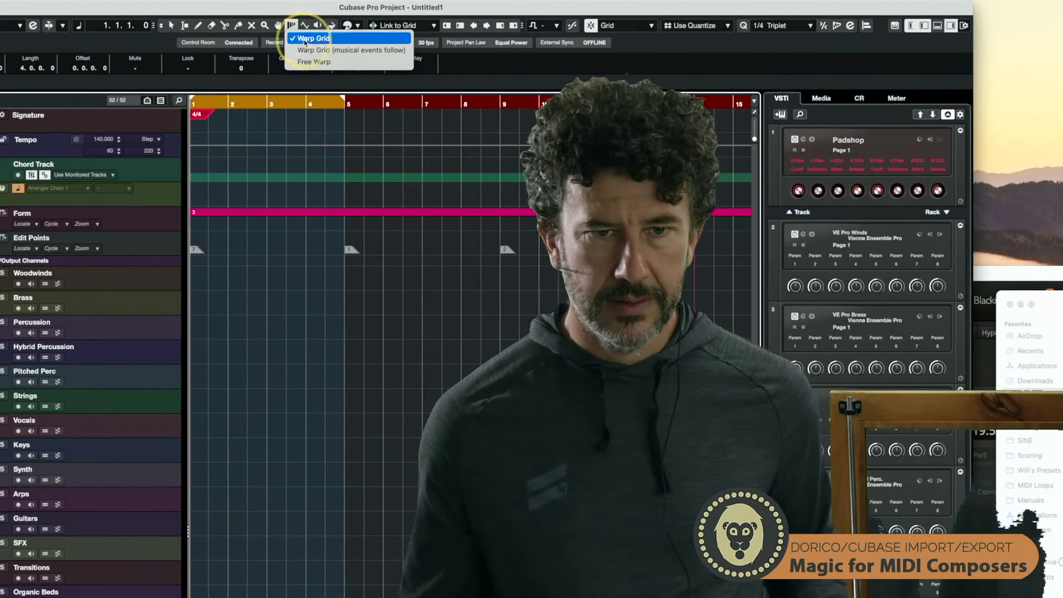
pyautogui.click(310, 61)
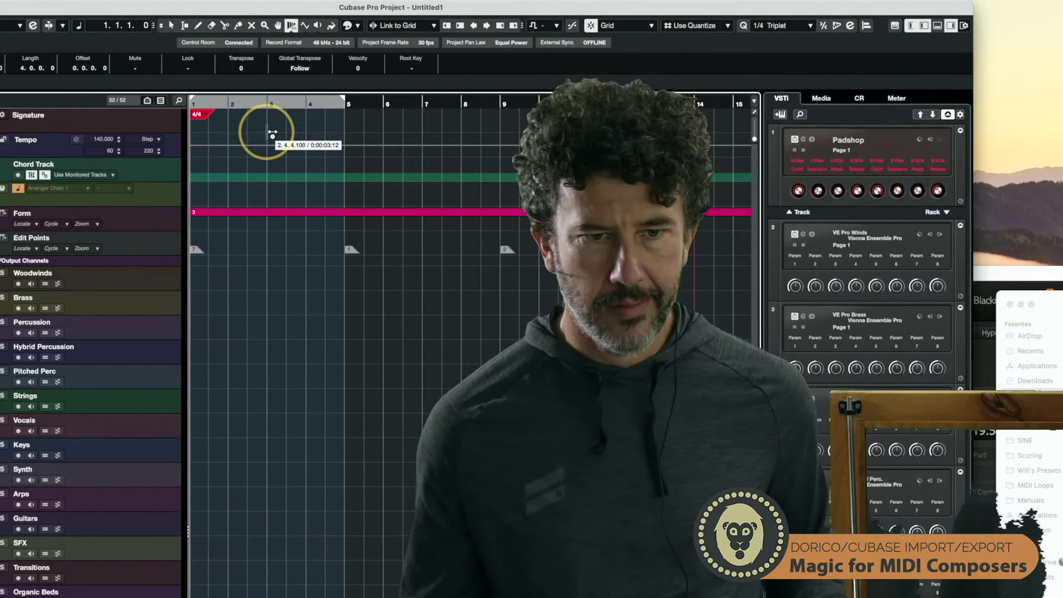
pyautogui.moveTo(267, 133); pyautogui.dragTo(305, 136)
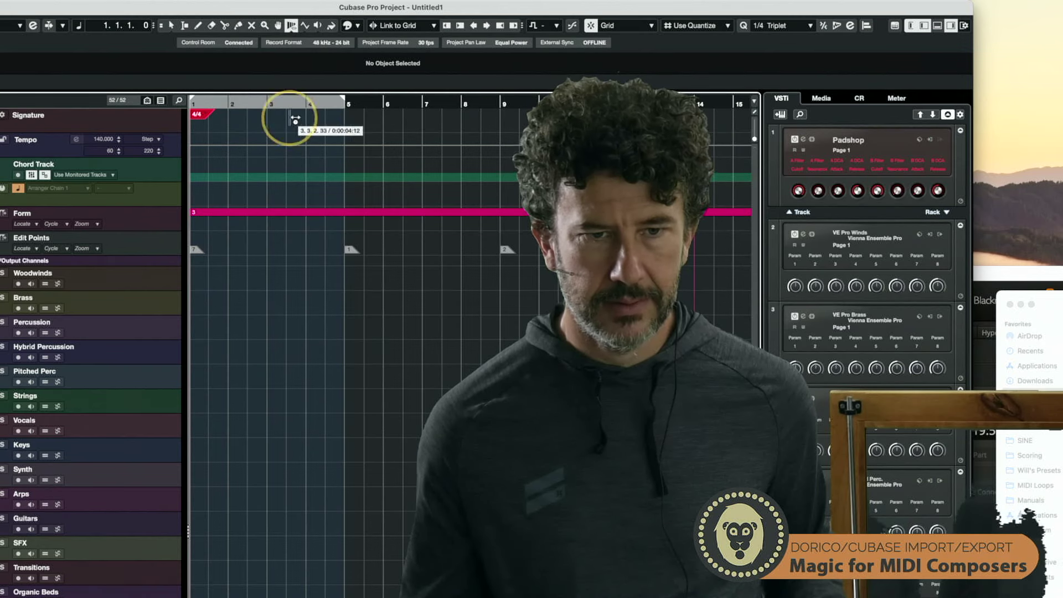
# Set the Time Warp tool to Warp Grid (musical events follow) and try it near bar 3
pyautogui.click(291, 26)
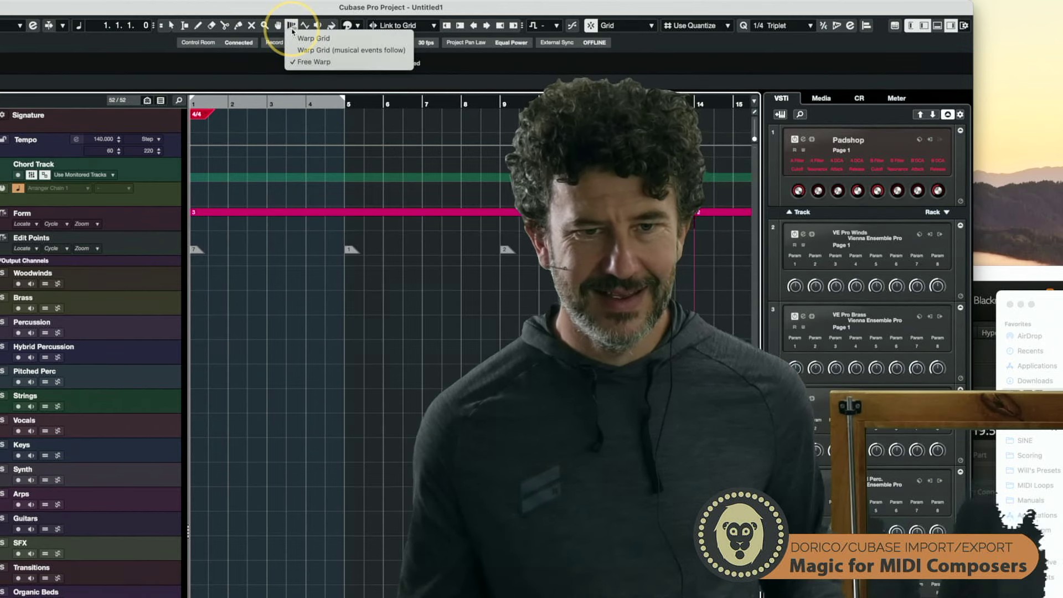
pyautogui.click(323, 50)
pyautogui.click(268, 190)
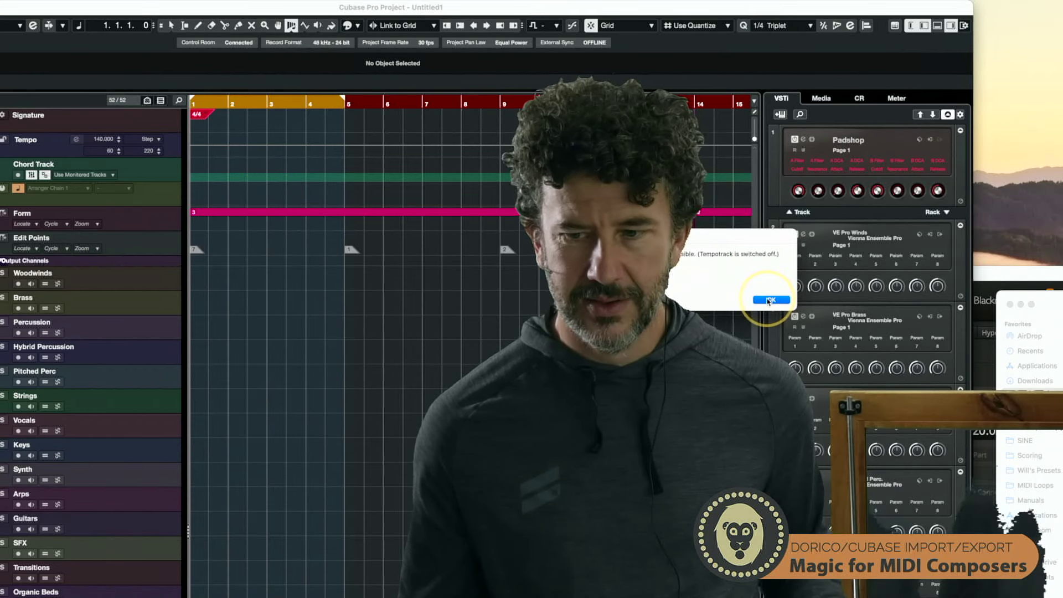
pyautogui.press('Return')
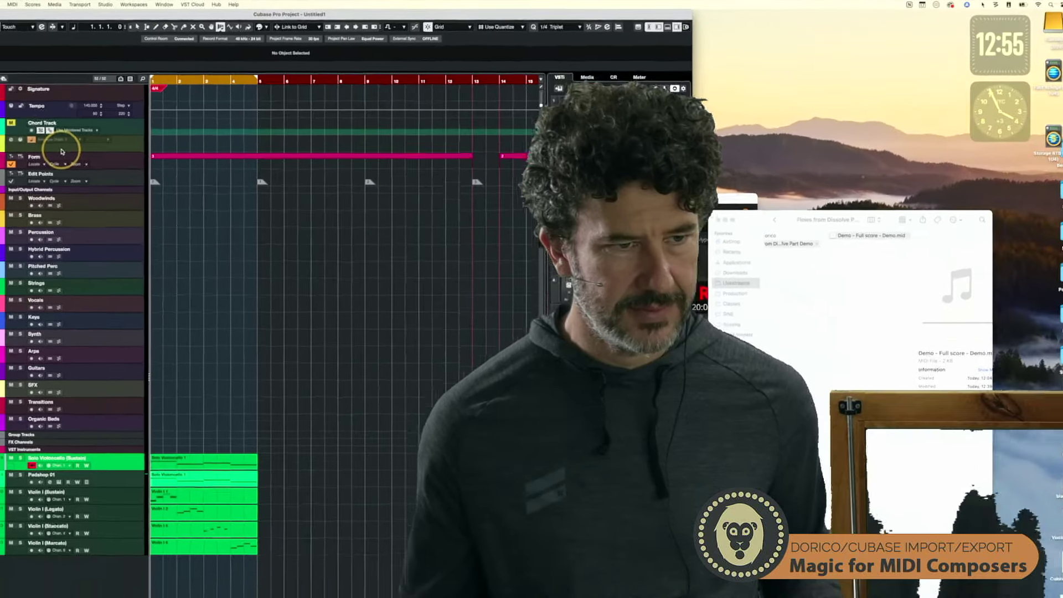
# Activate the tempo track, warp the start of bar 3 to 0:00:04:17 and move the start of bar 2 slightly later
pyautogui.click(12, 104)
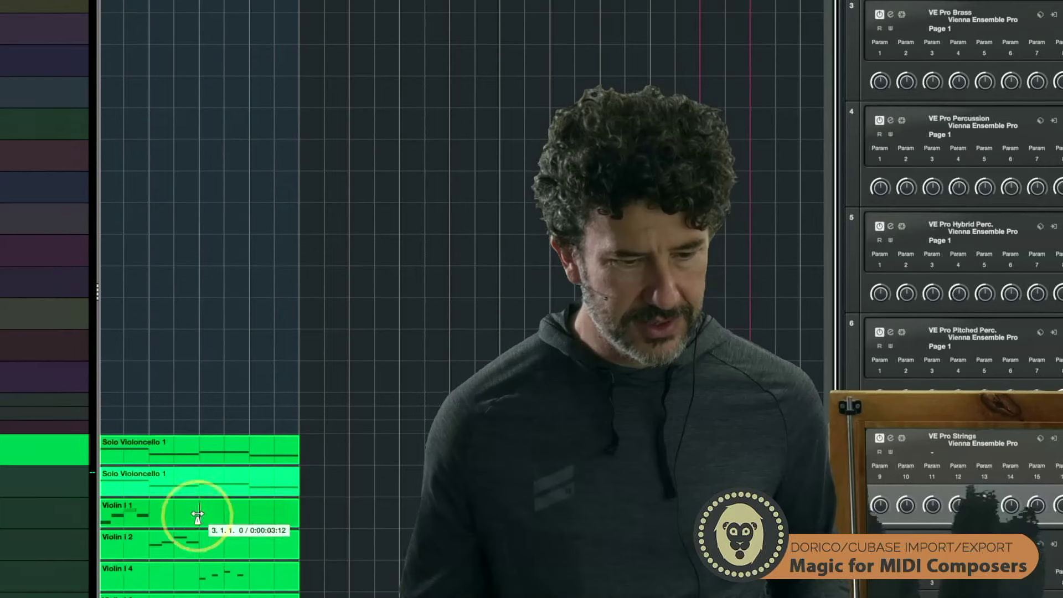
pyautogui.moveTo(200, 489); pyautogui.dragTo(232, 490)
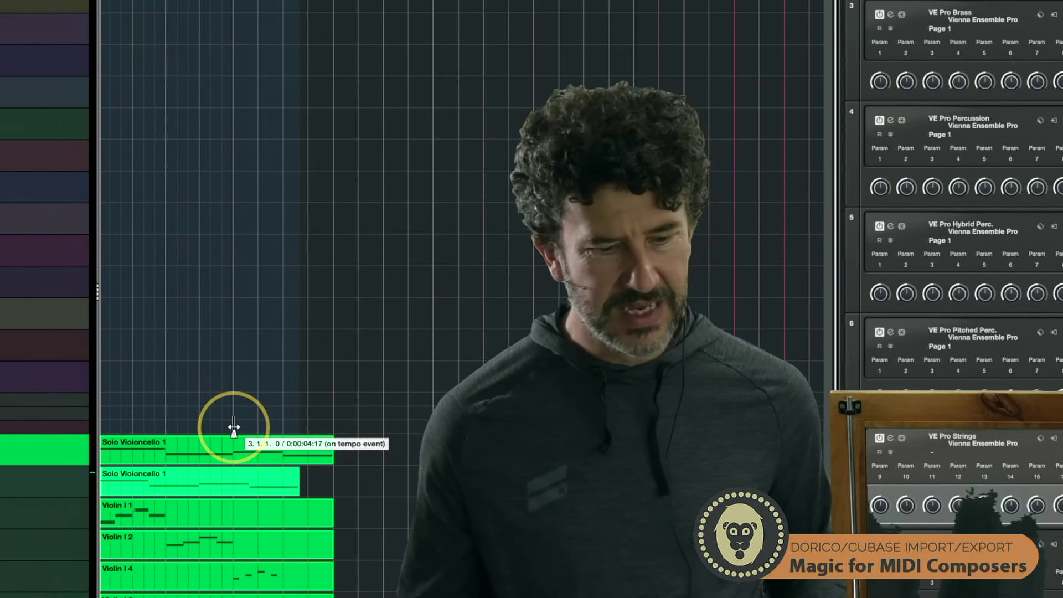
pyautogui.moveTo(166, 505)
pyautogui.mouseDown()
pyautogui.moveTo(193, 505)
pyautogui.moveTo(177, 504)
pyautogui.mouseUp()
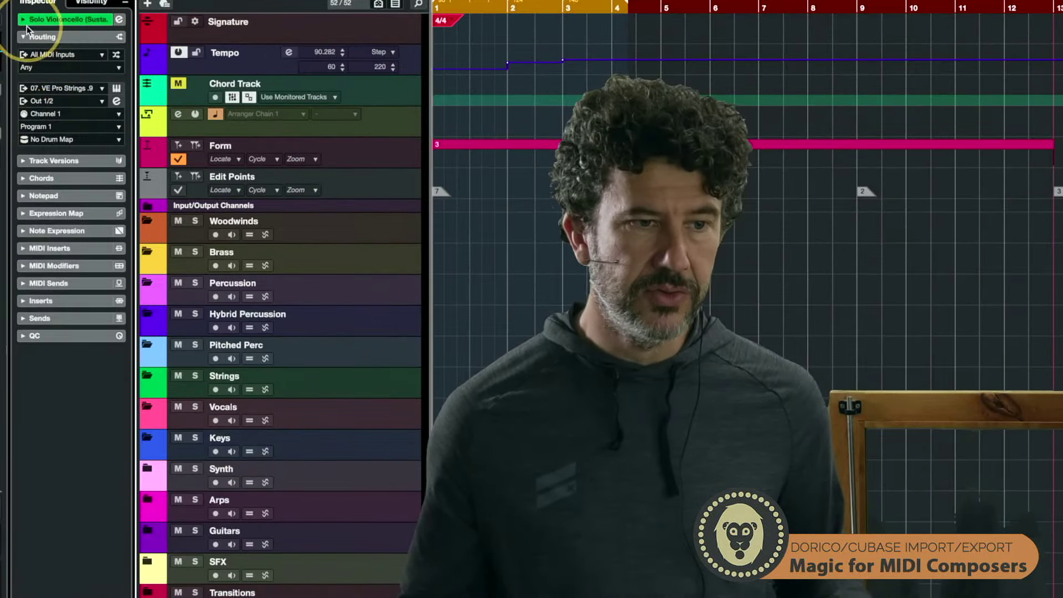
# Toggle the Solo Violoncello (Sustain) track's basic settings in the Inspector and warp position 2.2.2.40 to 0:00:03:22
pyautogui.click(23, 18)
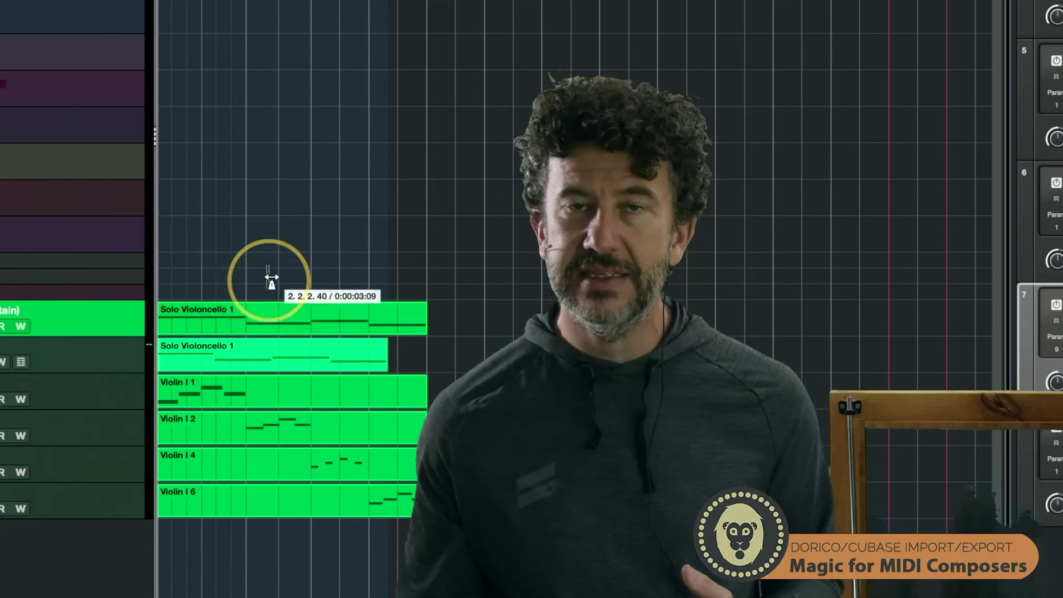
pyautogui.click(298, 267)
pyautogui.moveTo(322, 267); pyautogui.dragTo(282, 265)
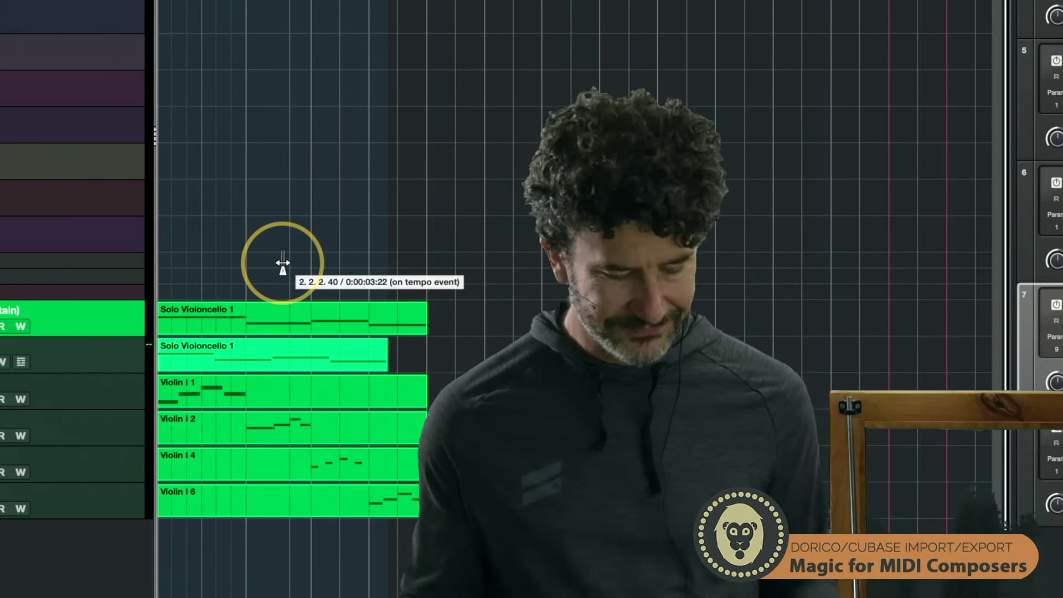